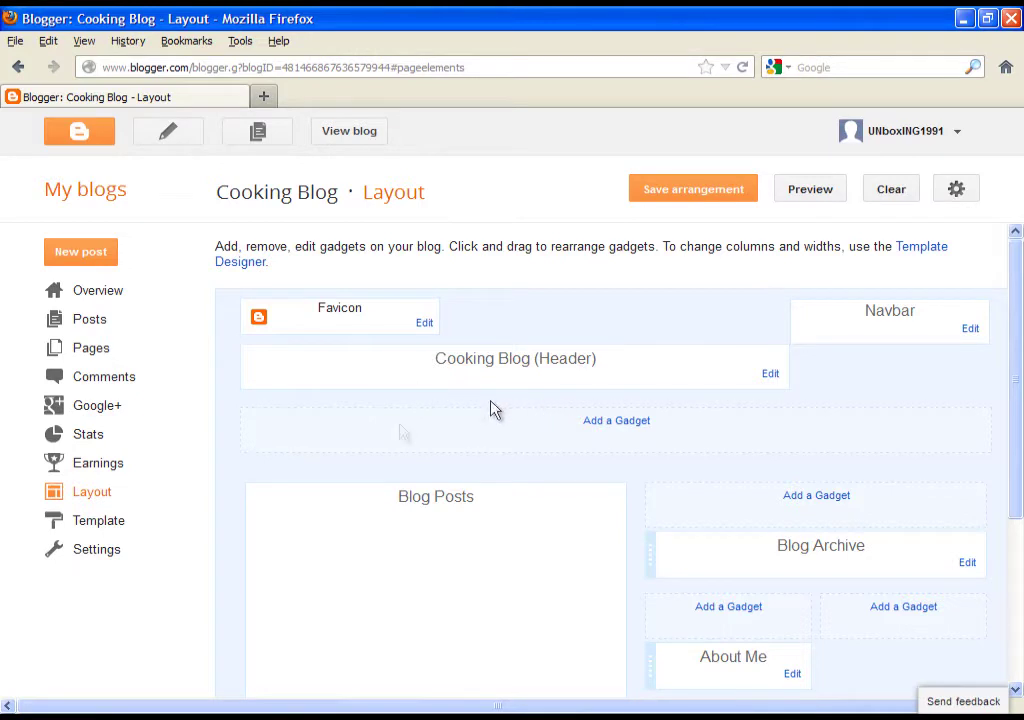
# Open the Navbar gadget's configuration from the Cooking Blog Layout page.
pyautogui.click(970, 330)
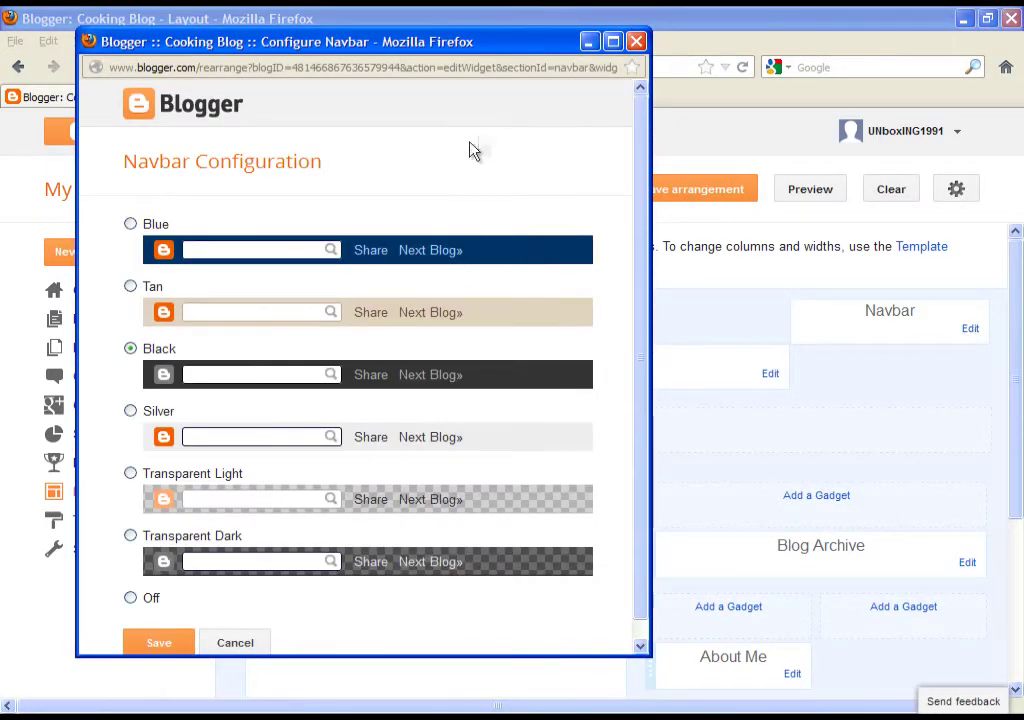
# Try the Tan navbar style, revert to Black, and save the Navbar settings.
pyautogui.click(131, 287)
pyautogui.click(131, 349)
pyautogui.click(135, 646)
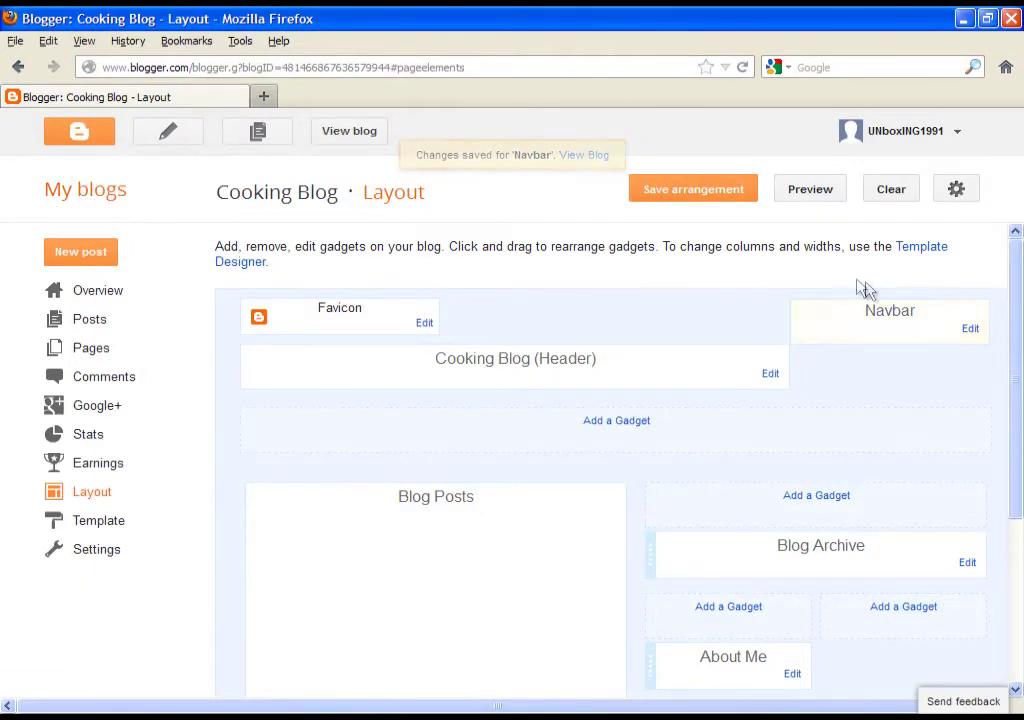
pyautogui.scroll(-1, 720, 310)
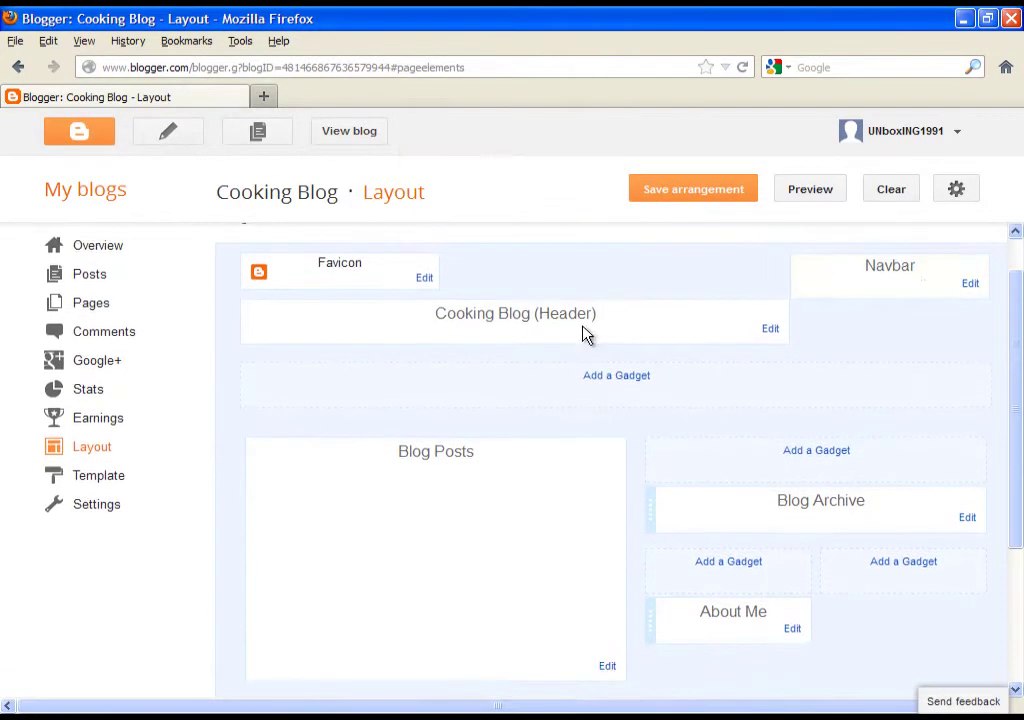
pyautogui.click(769, 329)
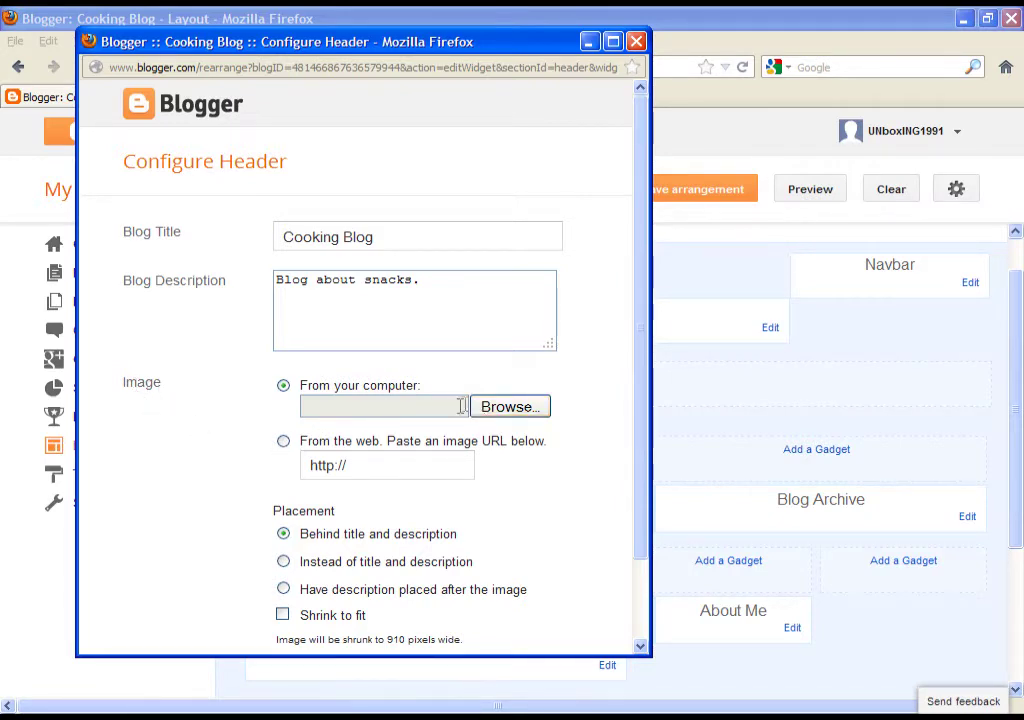
# Upload the Logo 2 file as the header image.
pyautogui.click(518, 409)
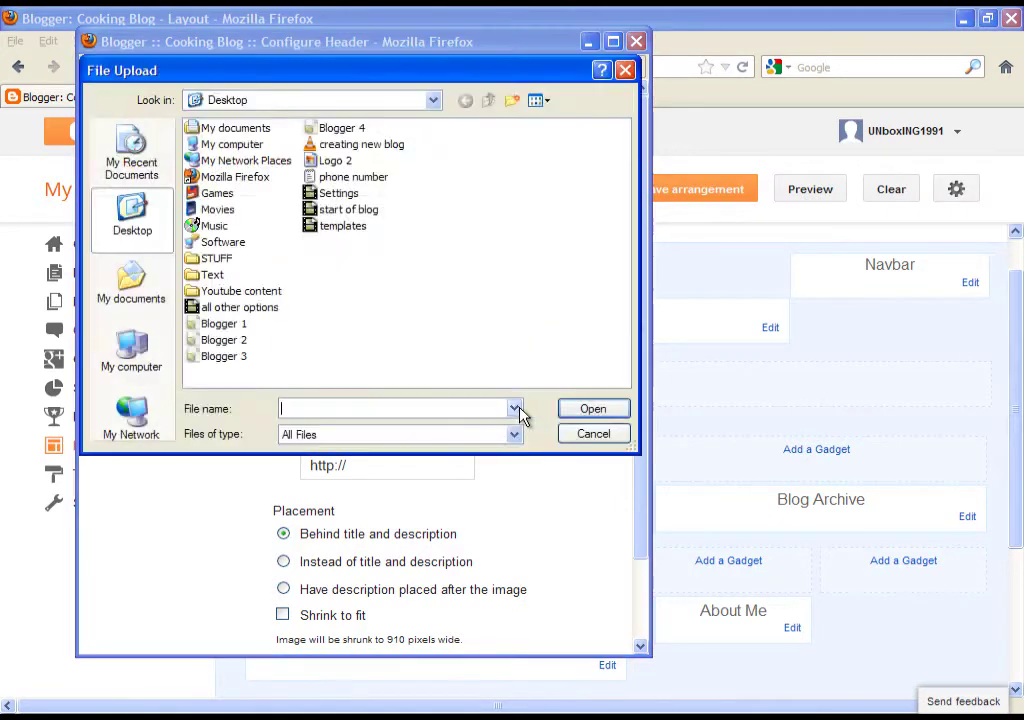
pyautogui.click(333, 161)
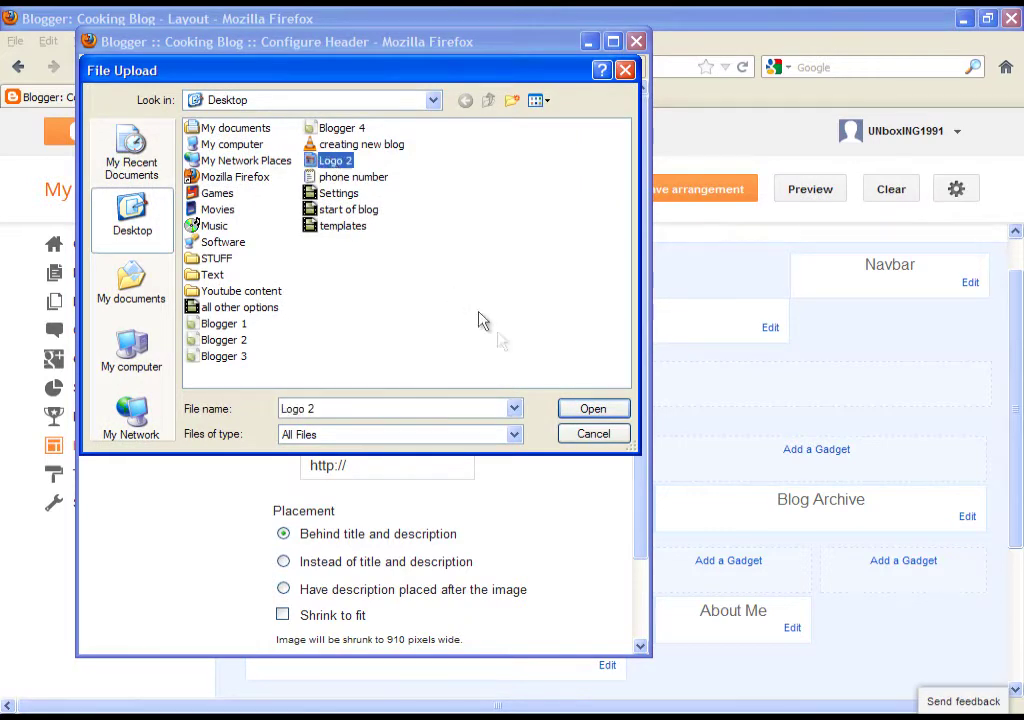
pyautogui.click(593, 410)
pyautogui.rightClick(590, 411)
pyautogui.click(594, 338)
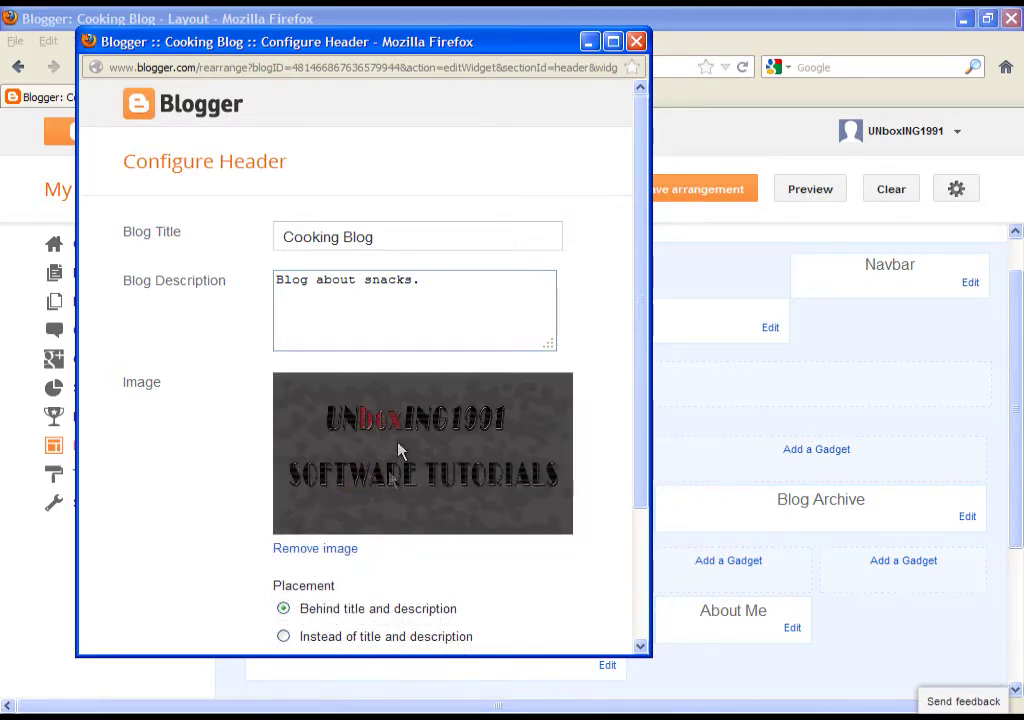
pyautogui.moveTo(633, 304); pyautogui.dragTo(645, 437)
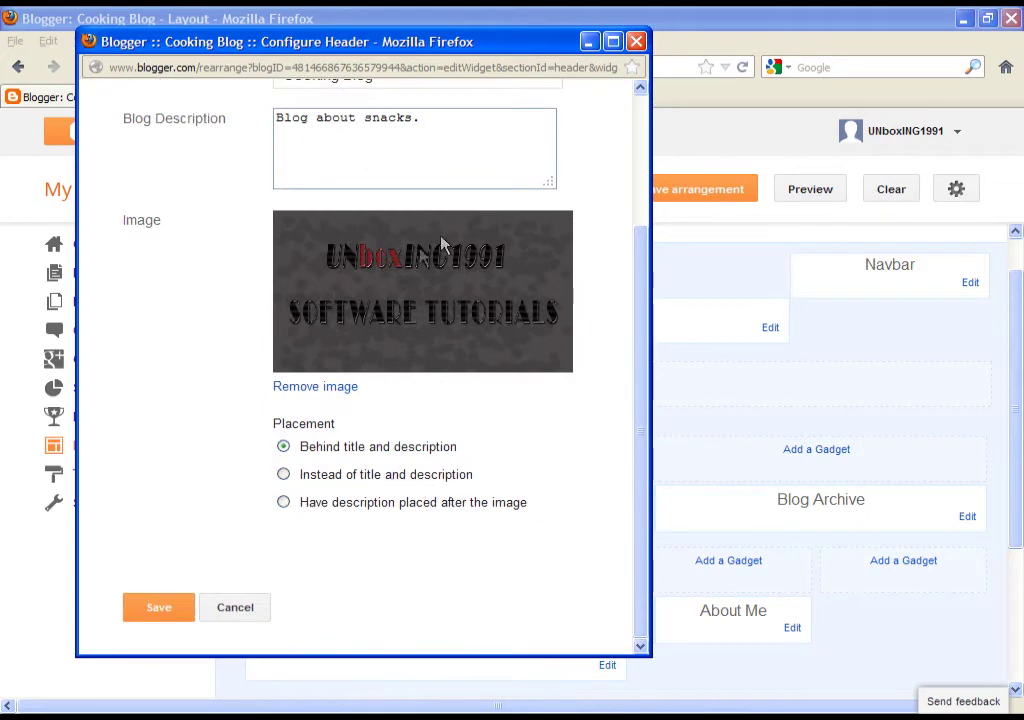
pyautogui.scroll(3, 470, 250)
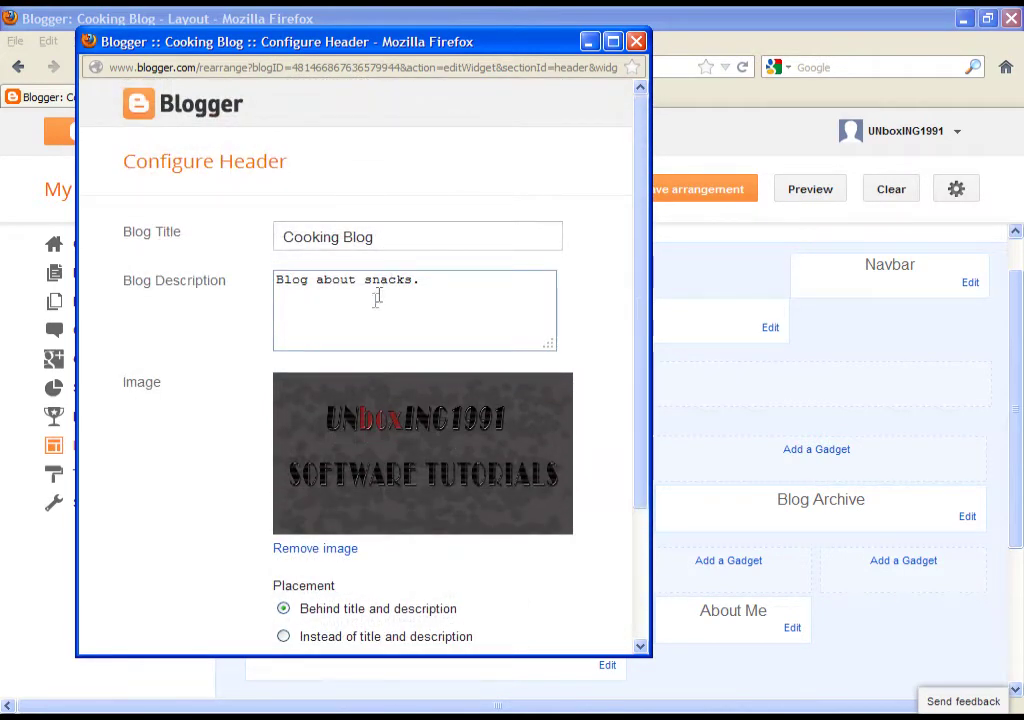
pyautogui.scroll(-3, 365, 360)
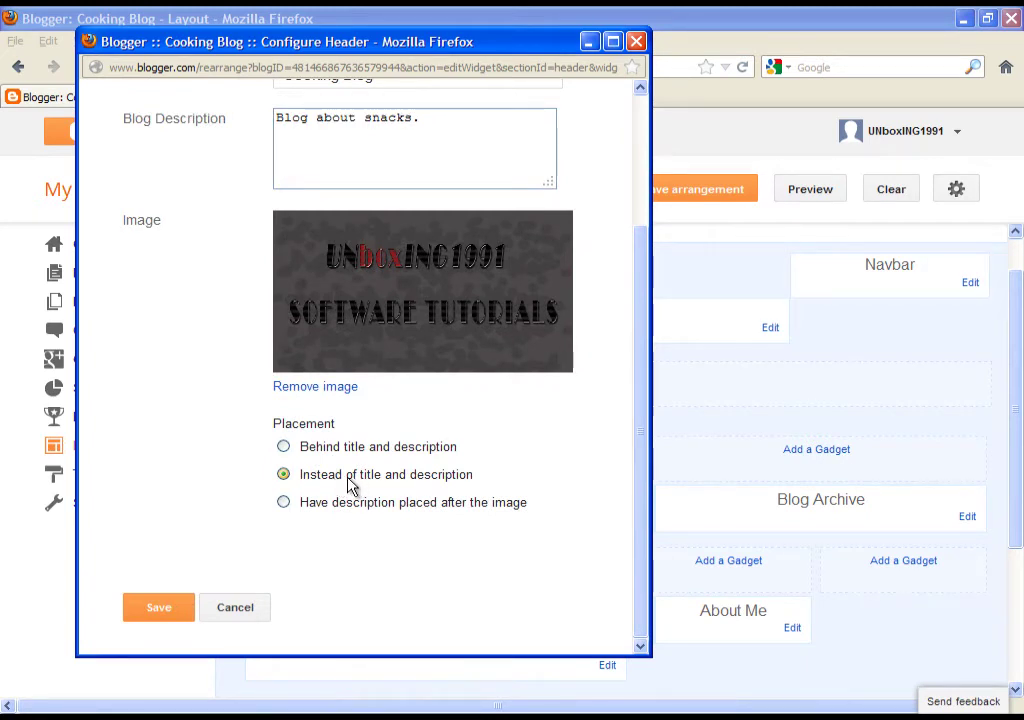
# Set the image placement to 'Instead of title and description' and save the header.
pyautogui.click(312, 504)
pyautogui.click(318, 447)
pyautogui.click(321, 478)
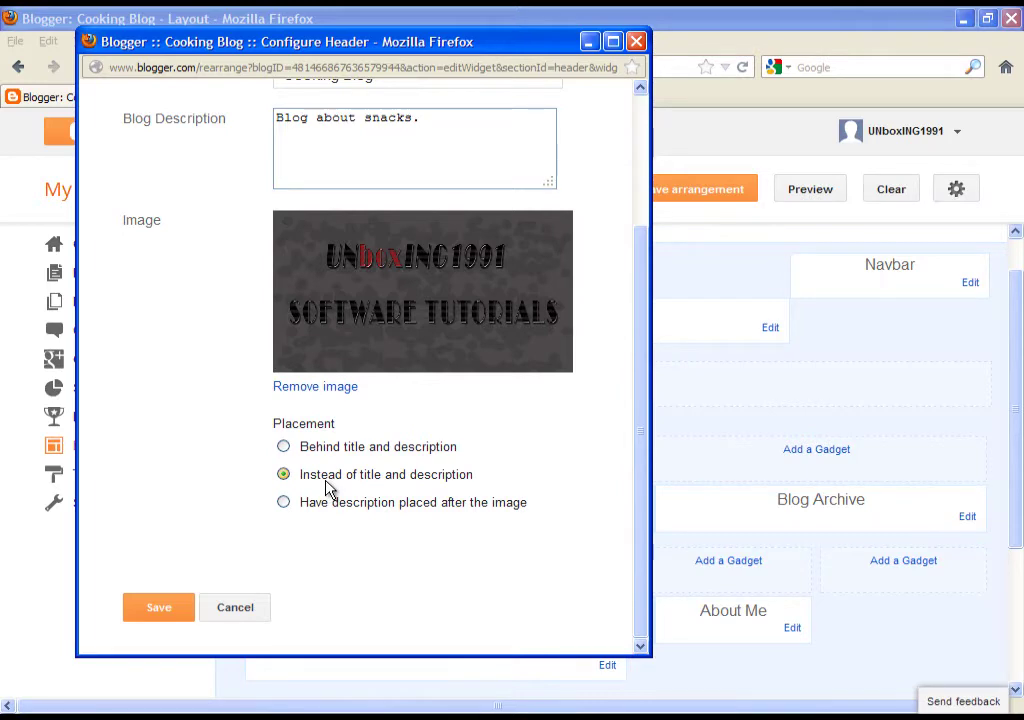
pyautogui.click(160, 605)
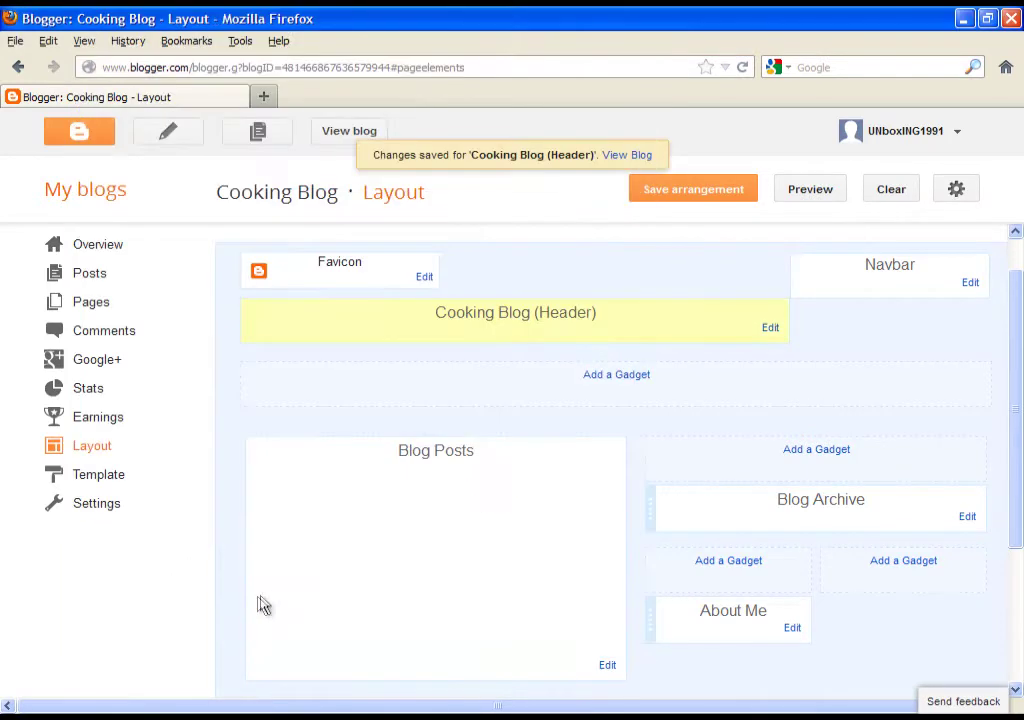
pyautogui.click(814, 196)
pyautogui.scroll(-5, 723, 331)
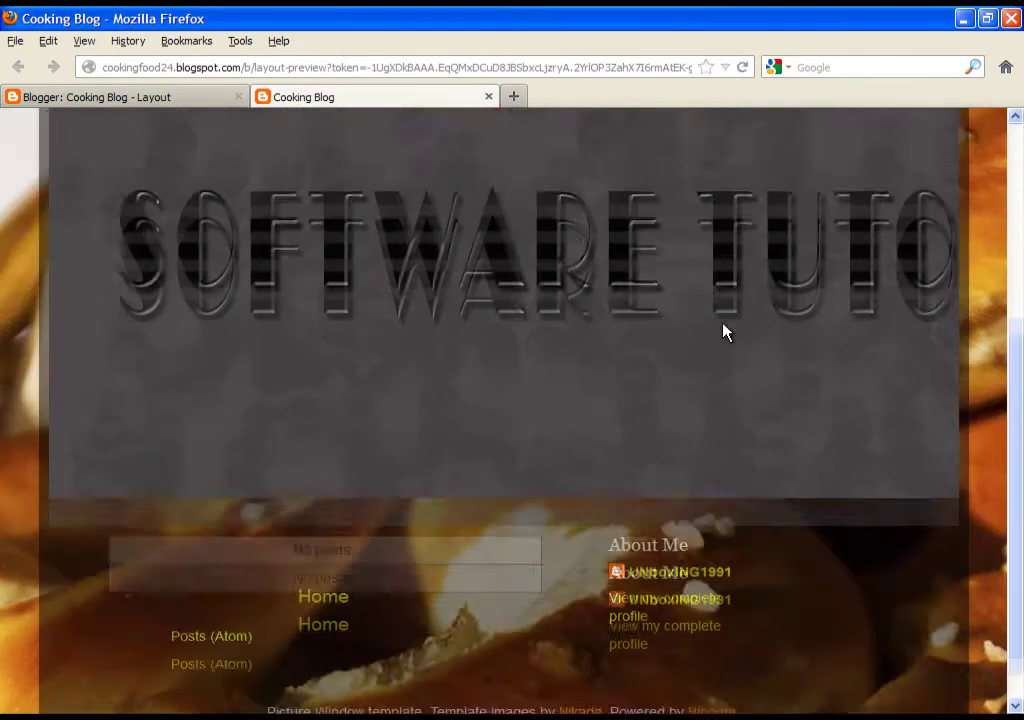
pyautogui.scroll(5, 723, 331)
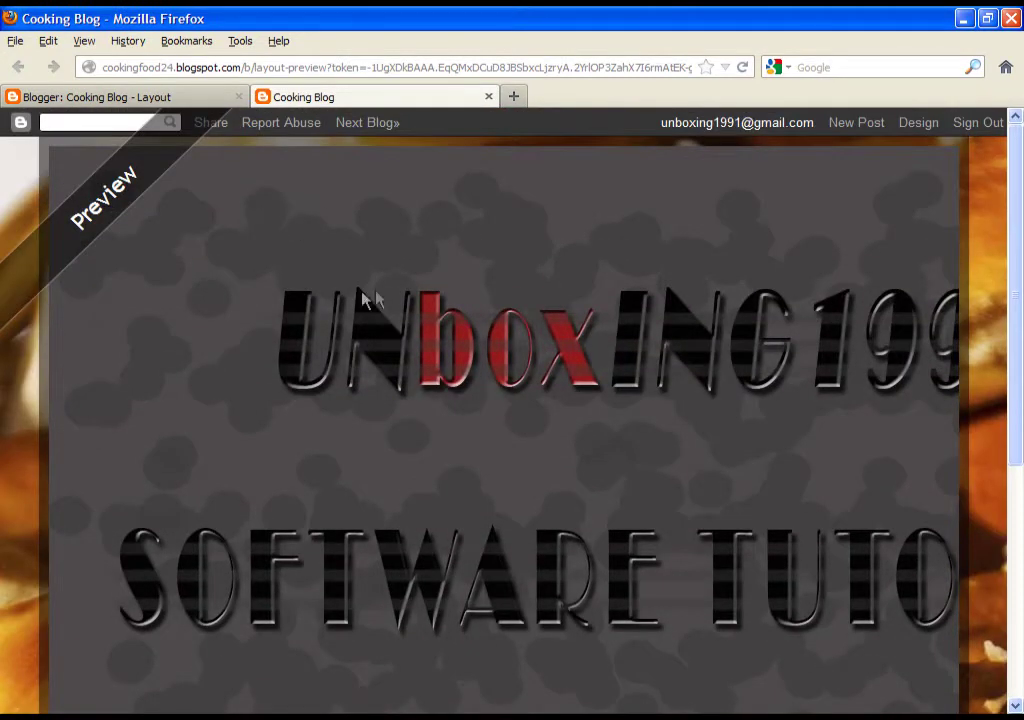
pyautogui.scroll(-5, 329, 286)
pyautogui.scroll(5, 329, 286)
pyautogui.click(489, 96)
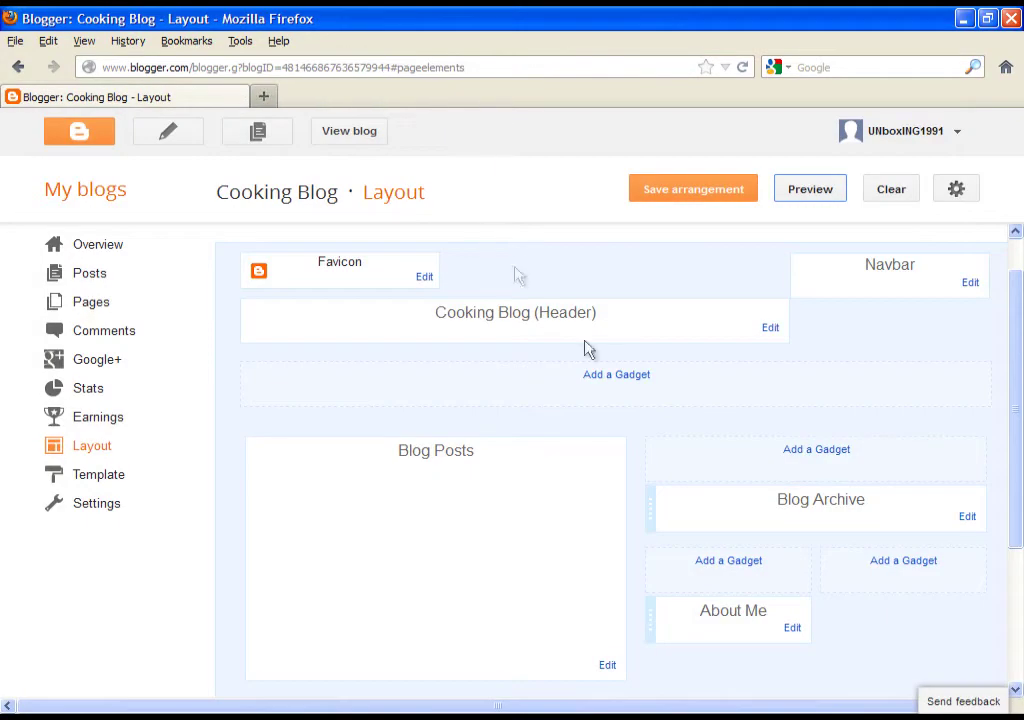
# Remove the current header image and tick Shrink to fit.
pyautogui.click(770, 329)
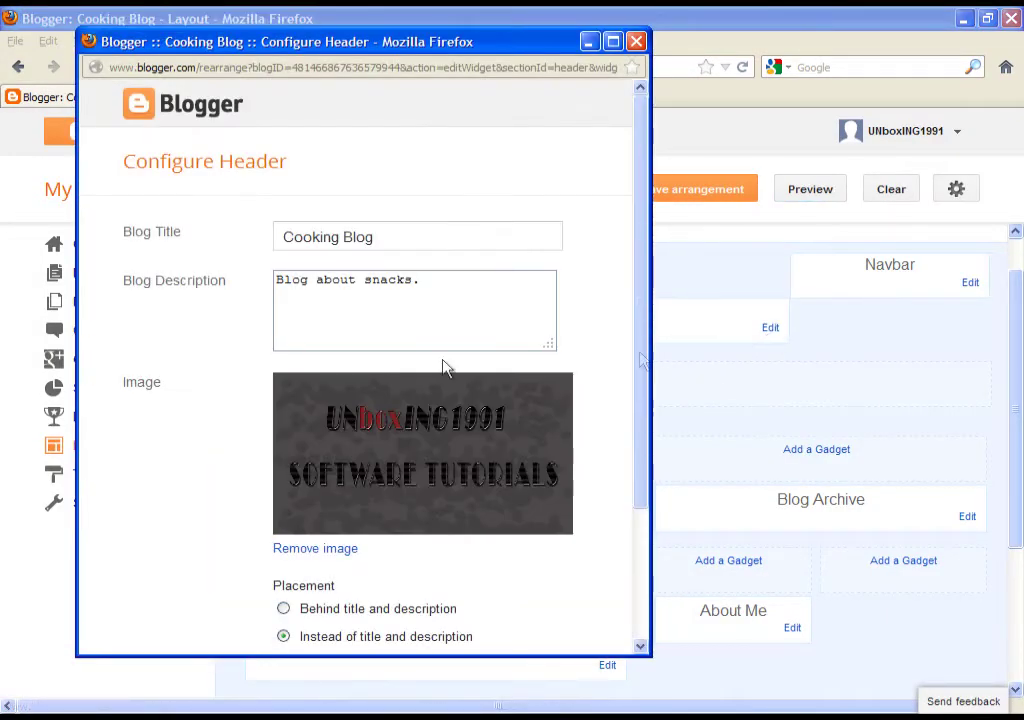
pyautogui.scroll(-3, 446, 368)
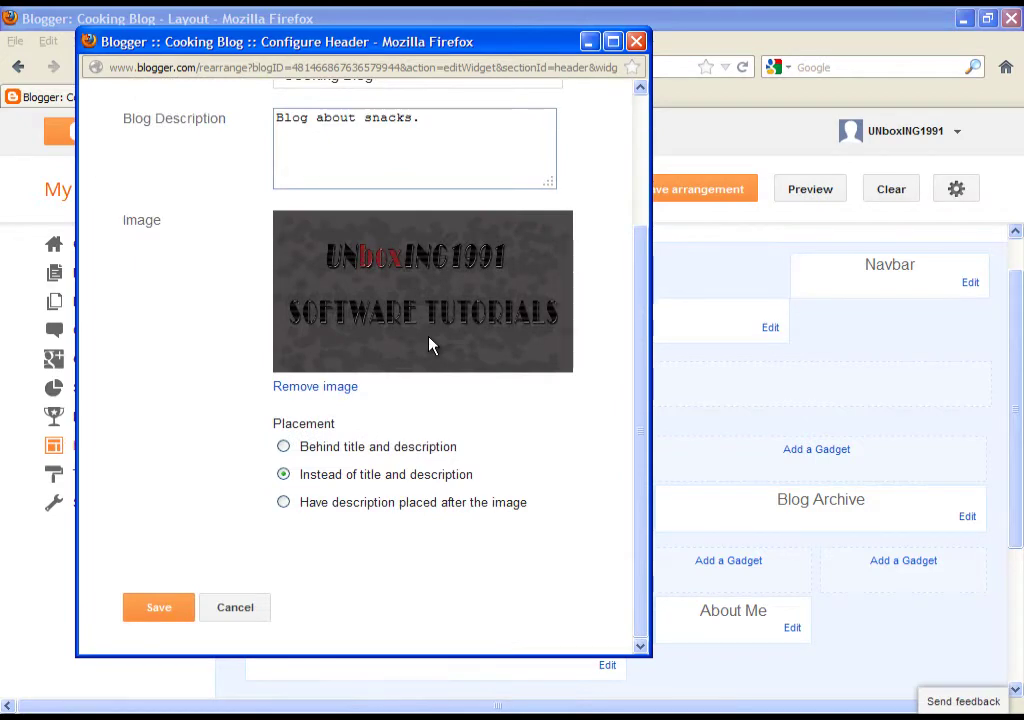
pyautogui.scroll(3, 430, 345)
pyautogui.scroll(-2, 428, 336)
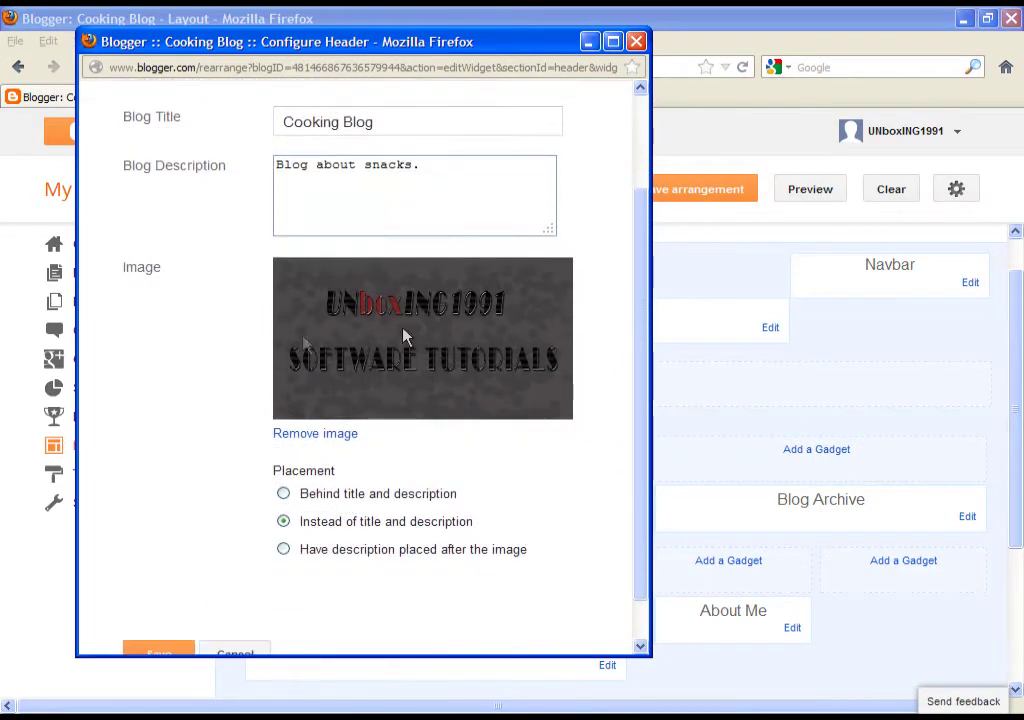
pyautogui.click(338, 436)
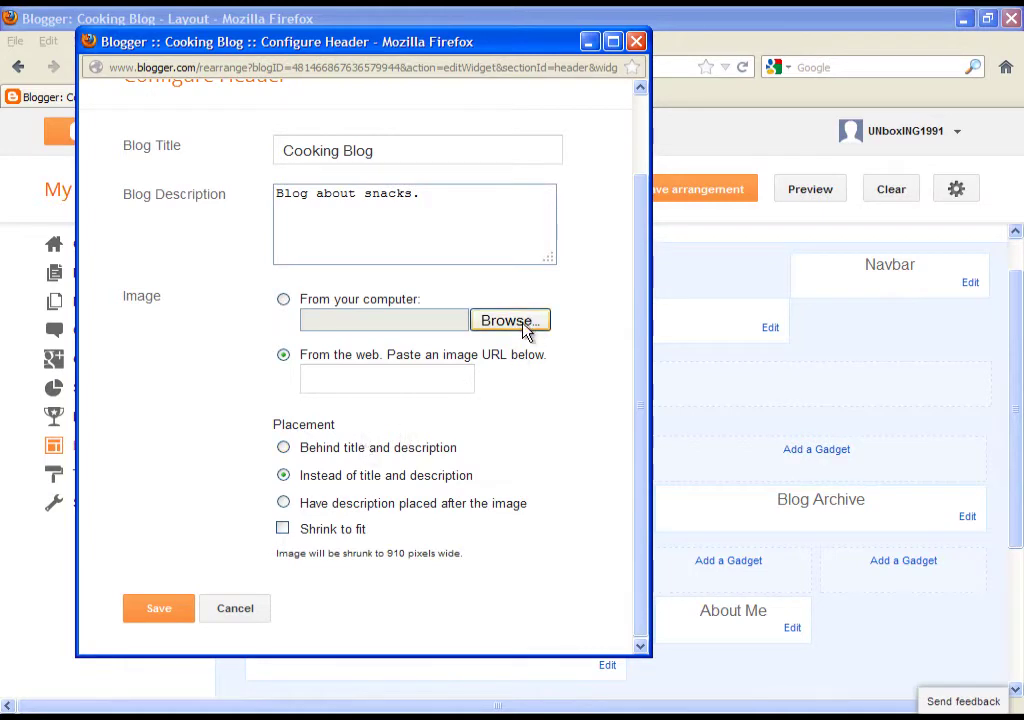
pyautogui.click(326, 535)
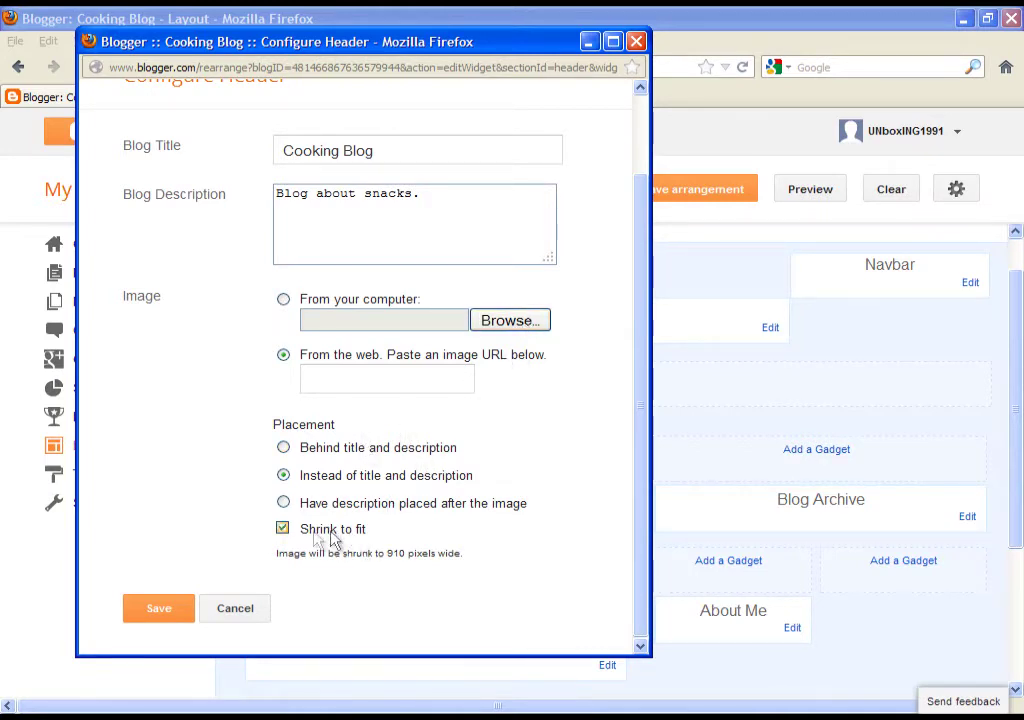
# Upload Logo 2 again, save the header, and check it in a blog preview.
pyautogui.click(498, 323)
pyautogui.click(335, 161)
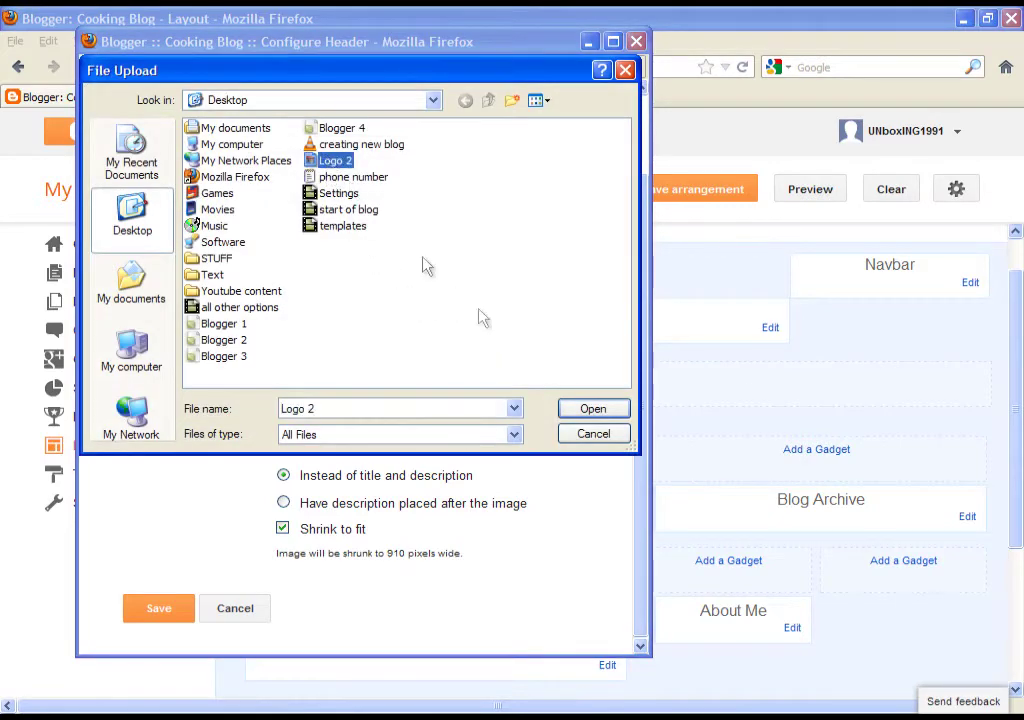
pyautogui.click(590, 410)
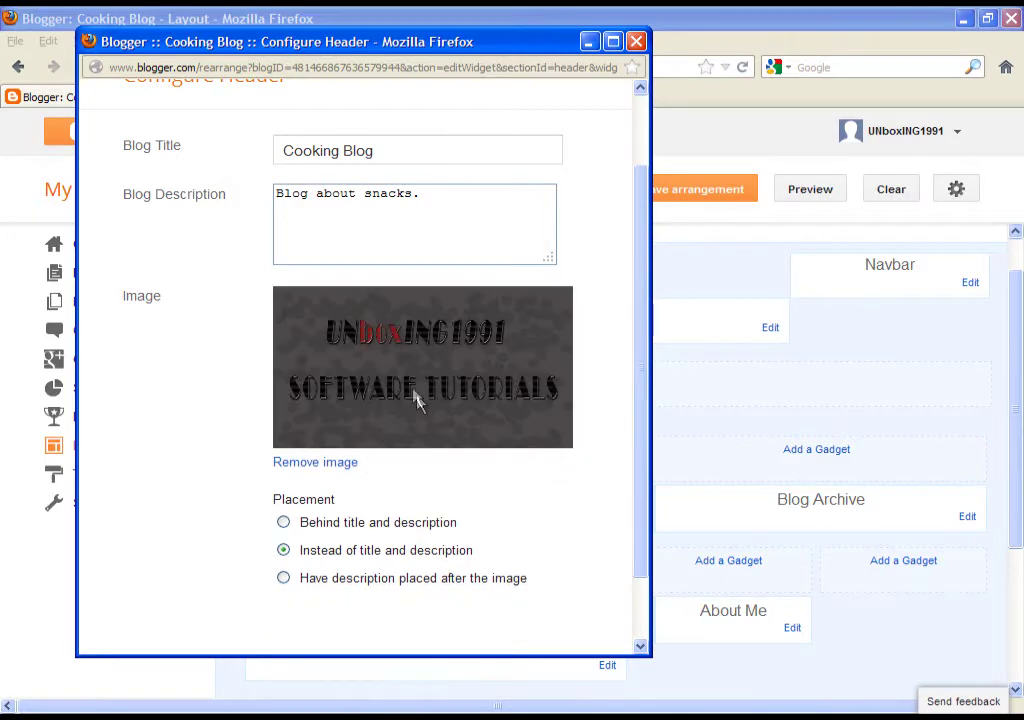
pyautogui.scroll(-2, 405, 382)
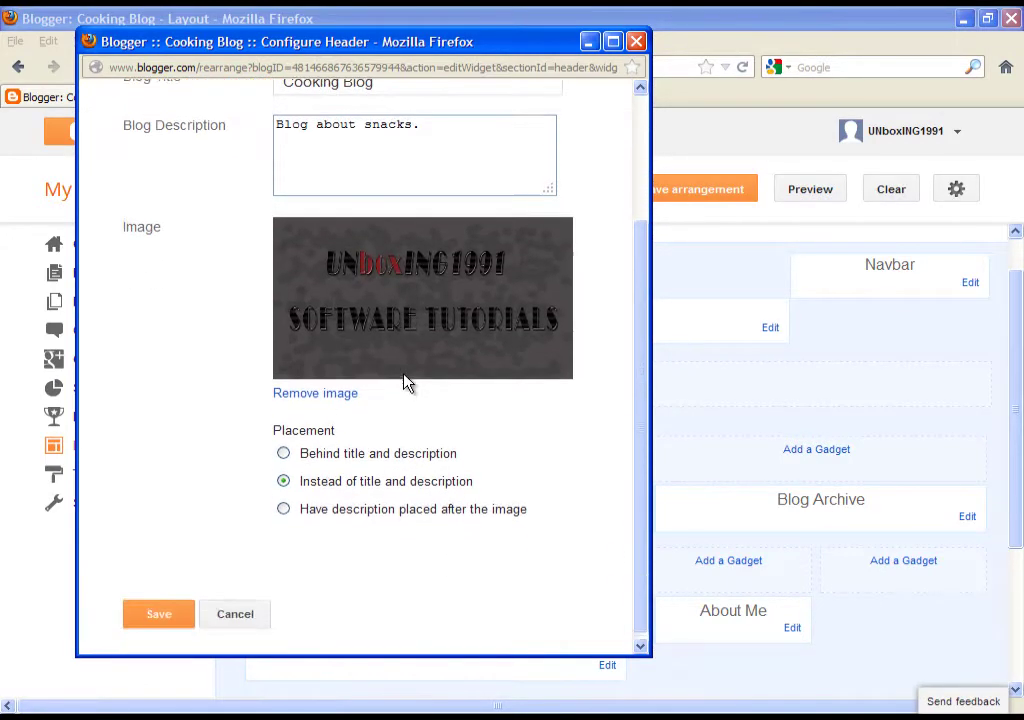
pyautogui.click(158, 607)
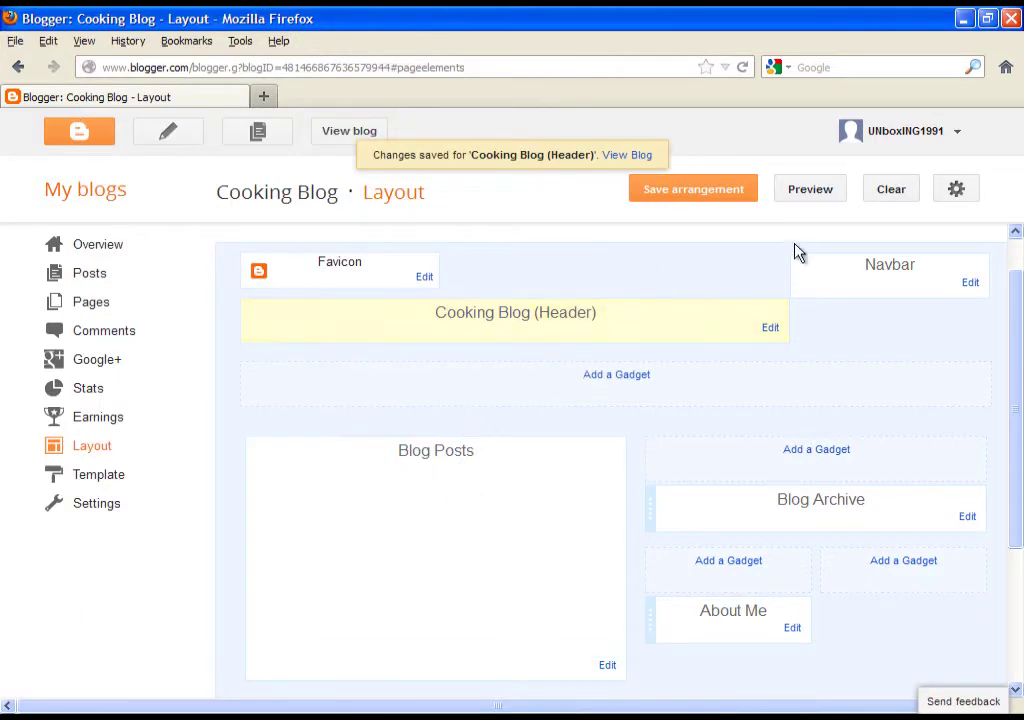
pyautogui.click(815, 196)
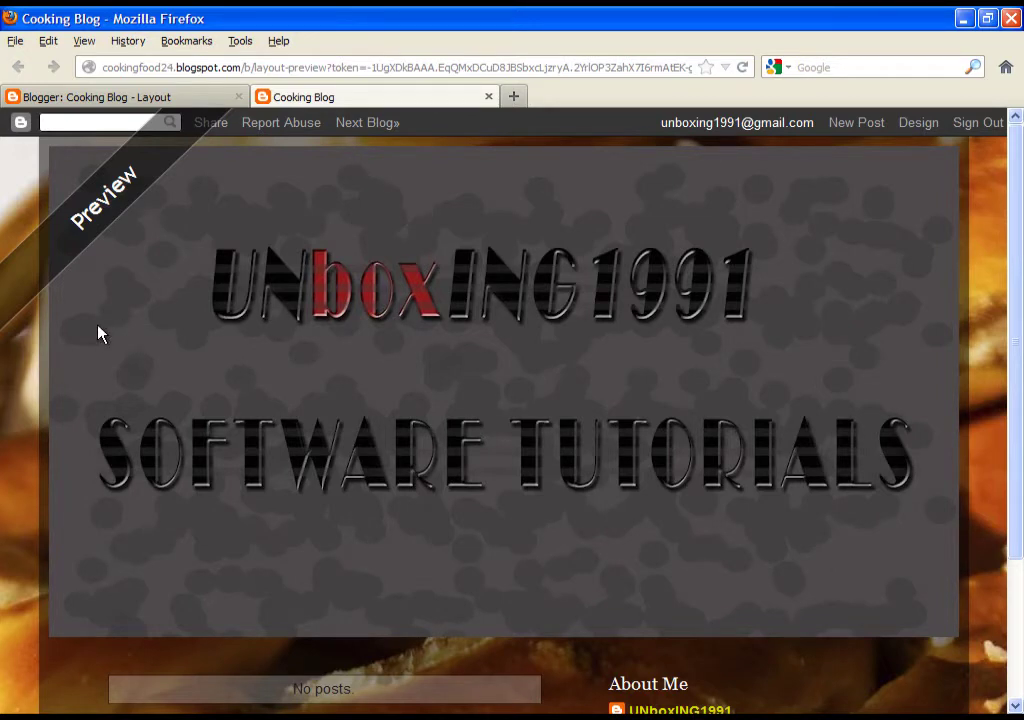
pyautogui.click(488, 96)
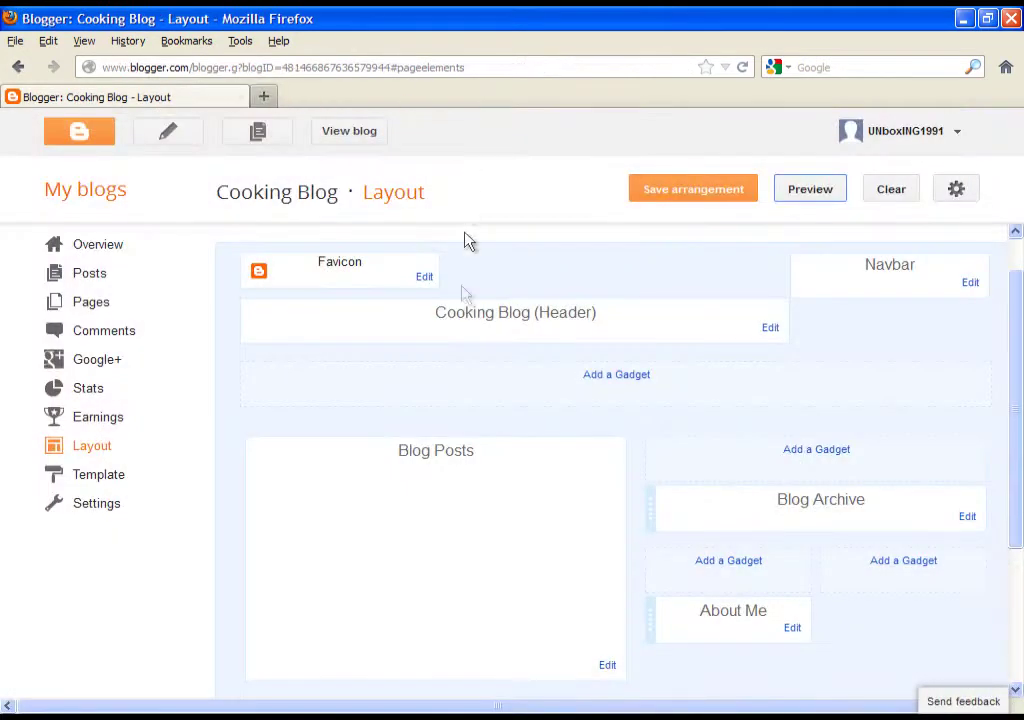
# Remove the header image, untick Shrink to fit, and save the header.
pyautogui.scroll(-1, 630, 305)
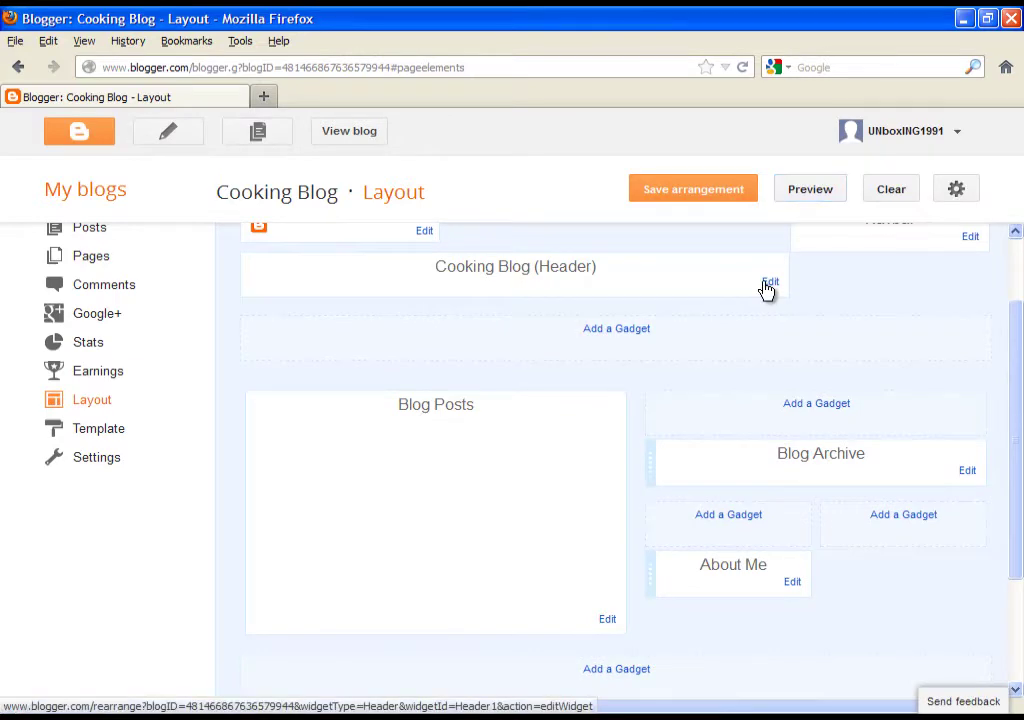
pyautogui.click(768, 284)
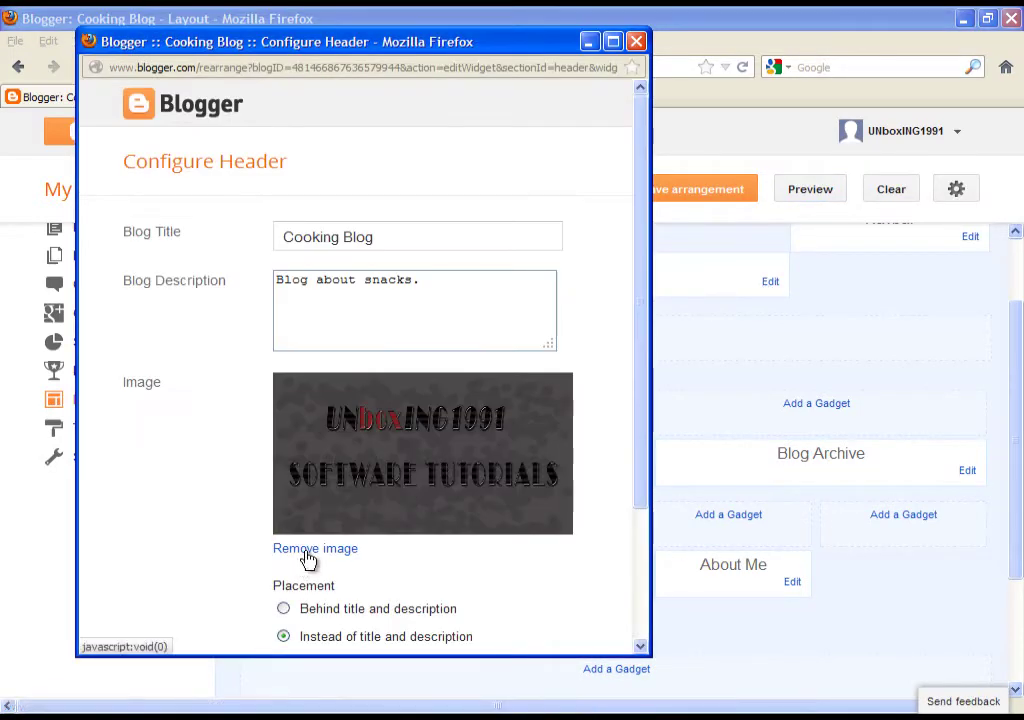
pyautogui.click(304, 551)
pyautogui.click(327, 529)
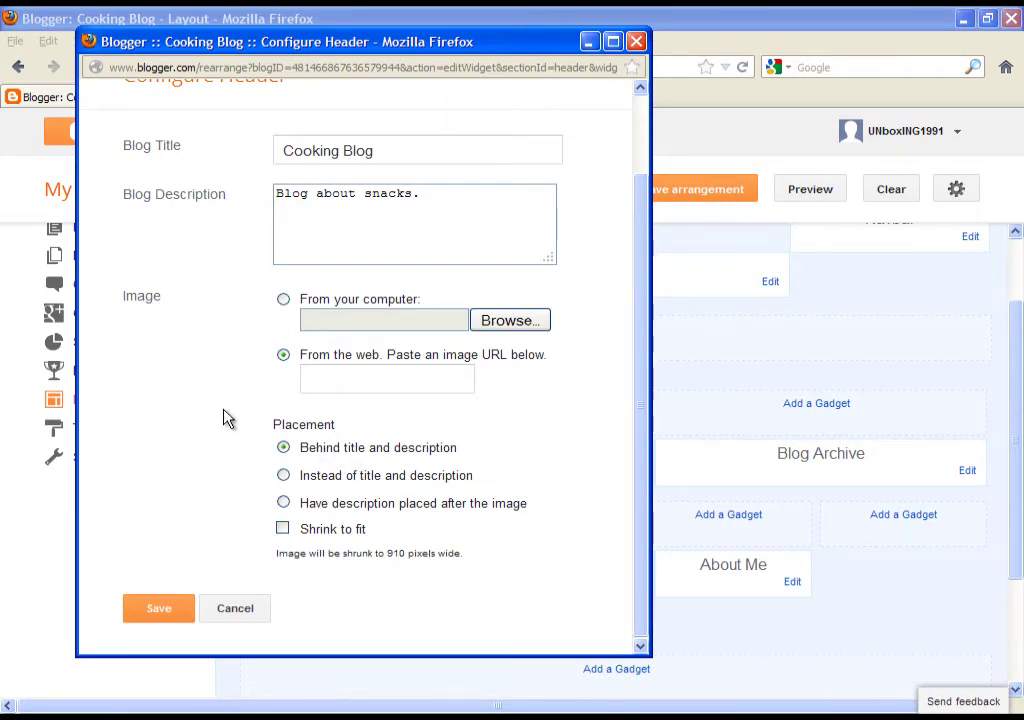
pyautogui.click(178, 612)
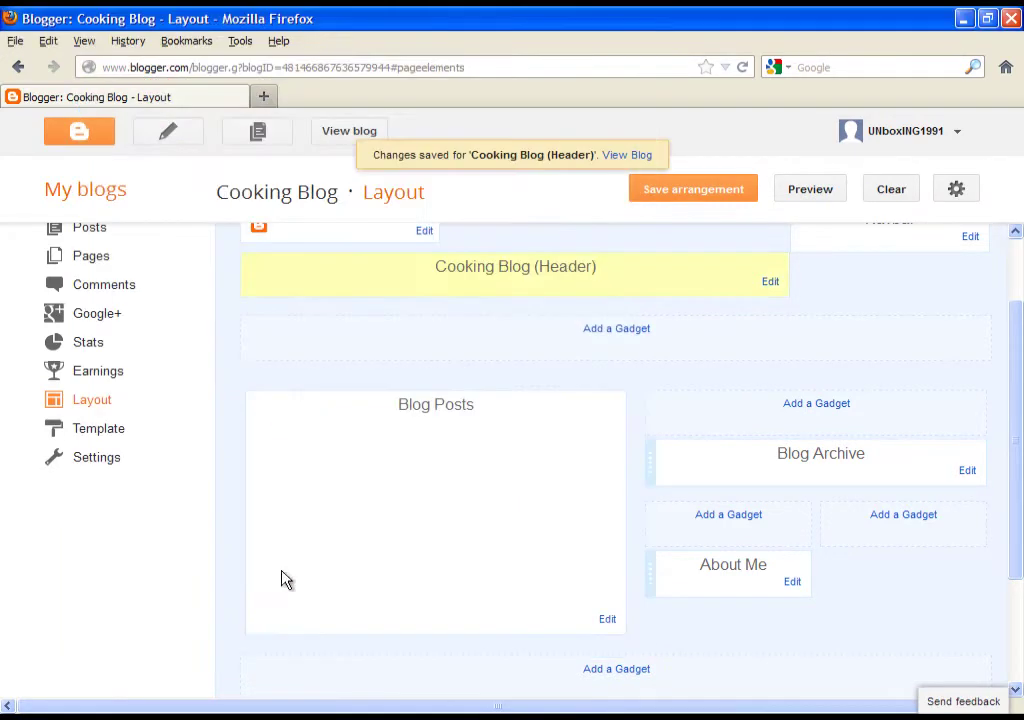
pyautogui.scroll(1, 555, 365)
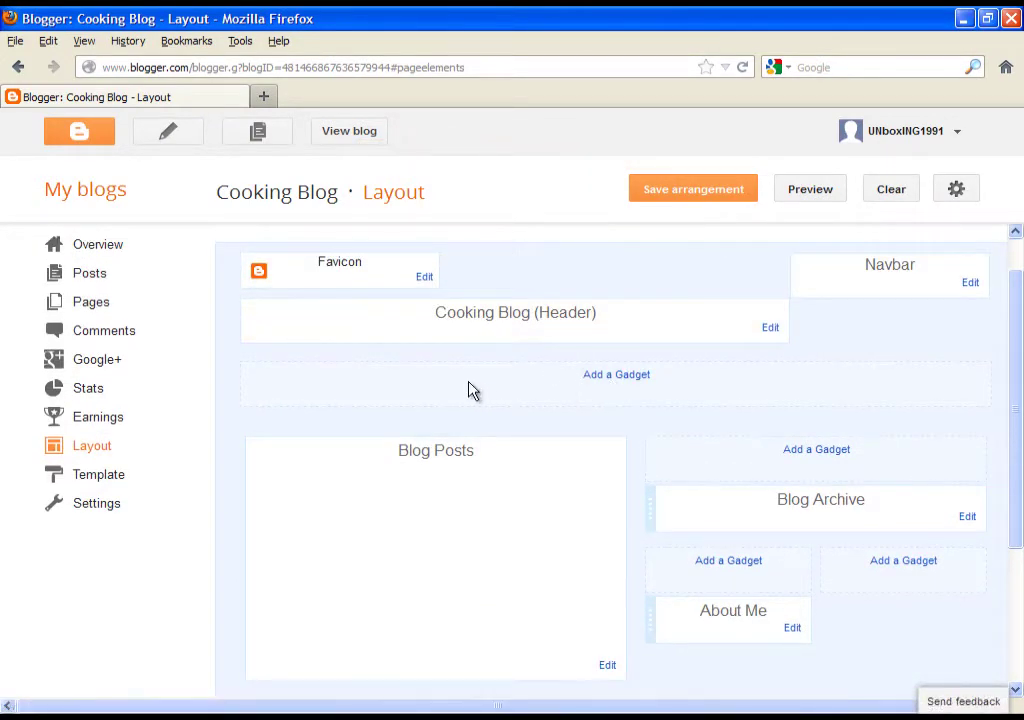
# Start adding a gadget to the full-width area beneath the header.
pyautogui.scroll(-1, 600, 385)
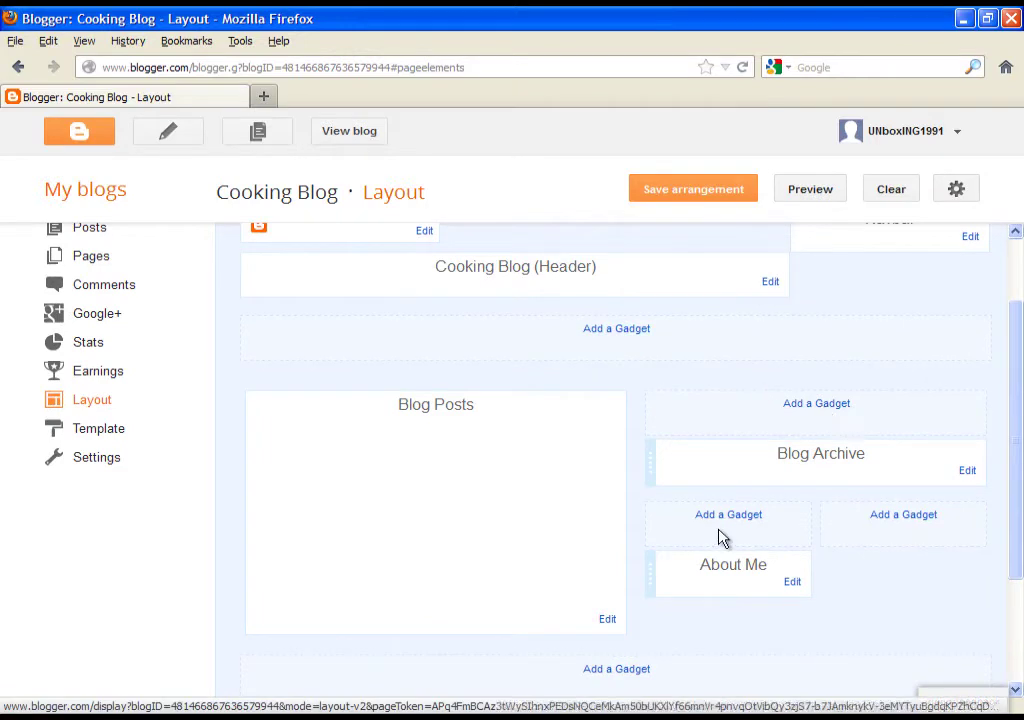
pyautogui.click(626, 334)
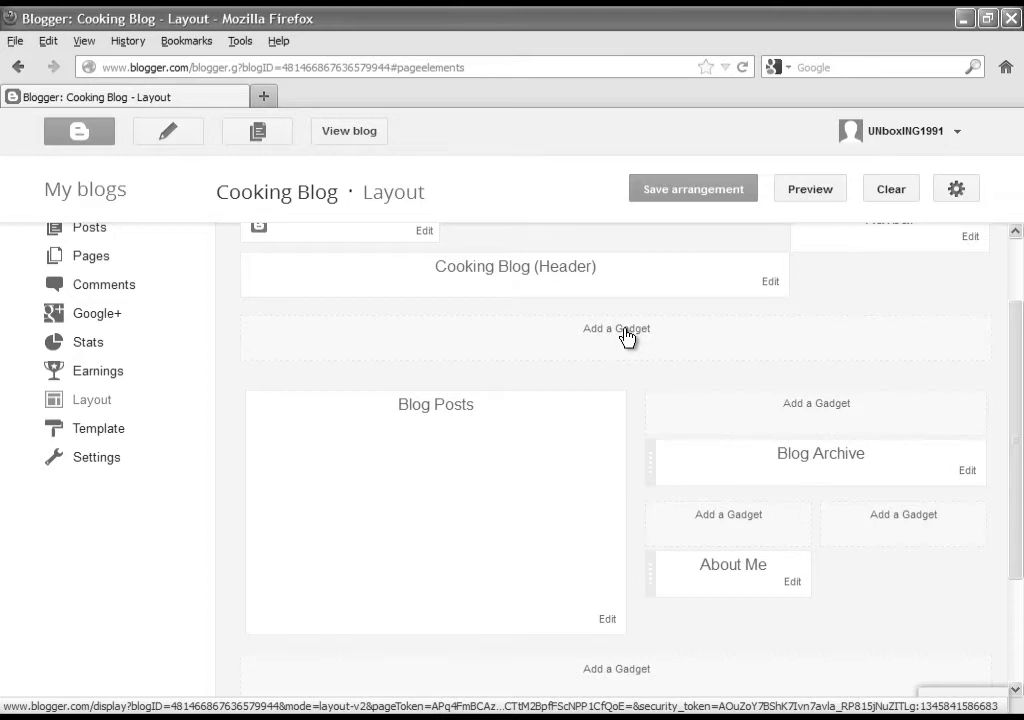
# Scroll the Basics gadget list to Translate and add it.
pyautogui.click(627, 337)
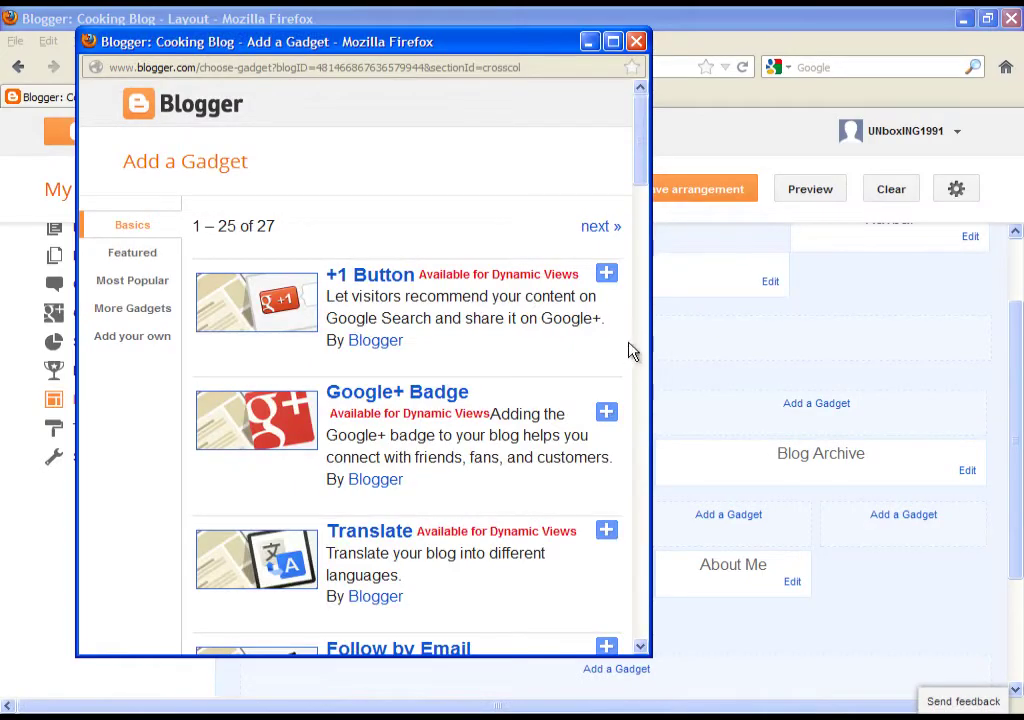
pyautogui.scroll(-5, 494, 222)
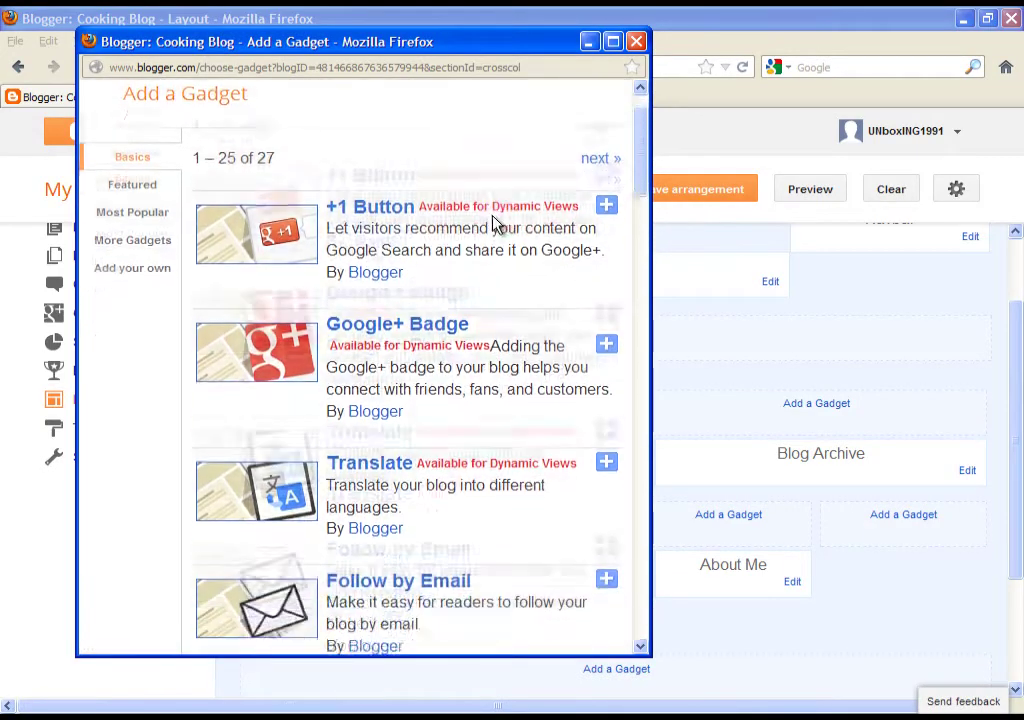
pyautogui.scroll(-10, 494, 222)
pyautogui.scroll(2, 491, 229)
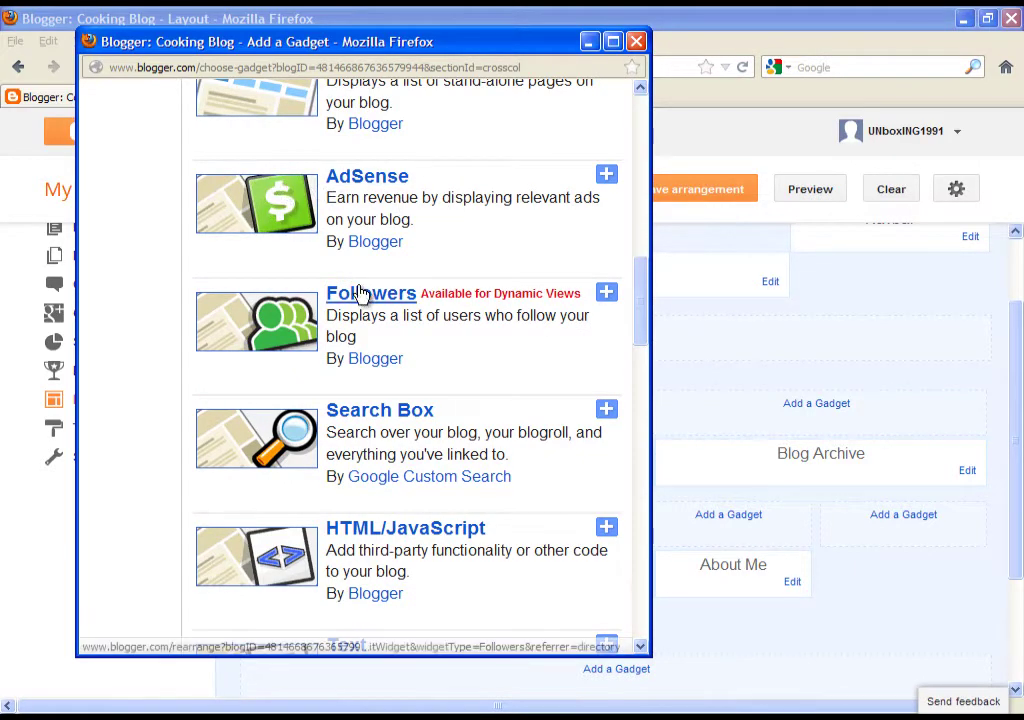
pyautogui.moveTo(642, 331); pyautogui.dragTo(428, 262)
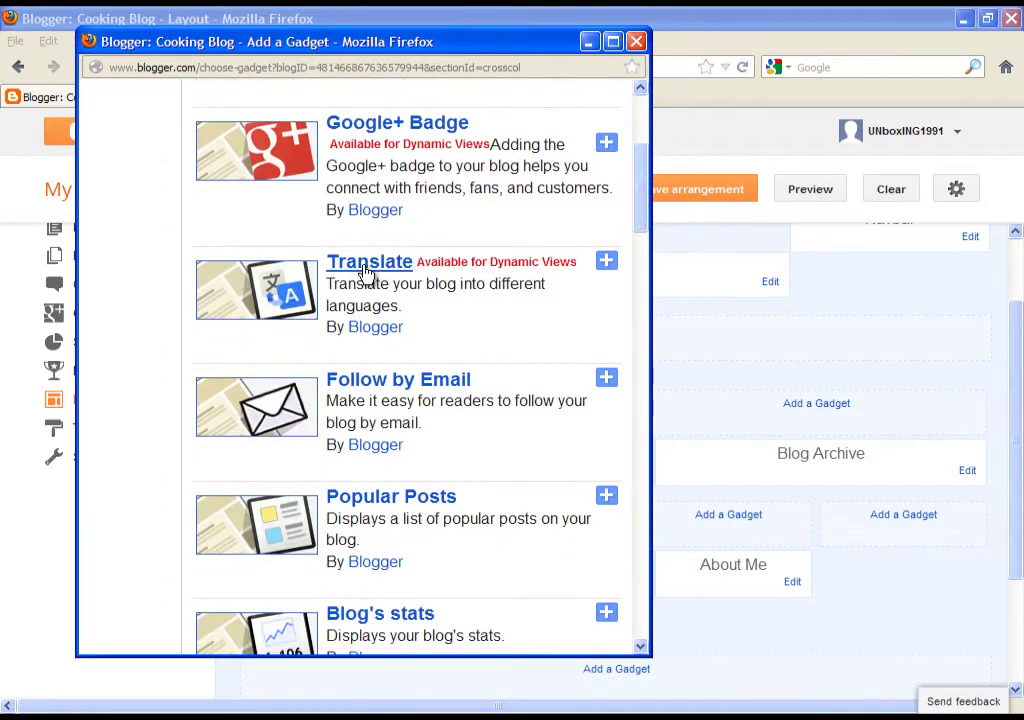
pyautogui.click(608, 268)
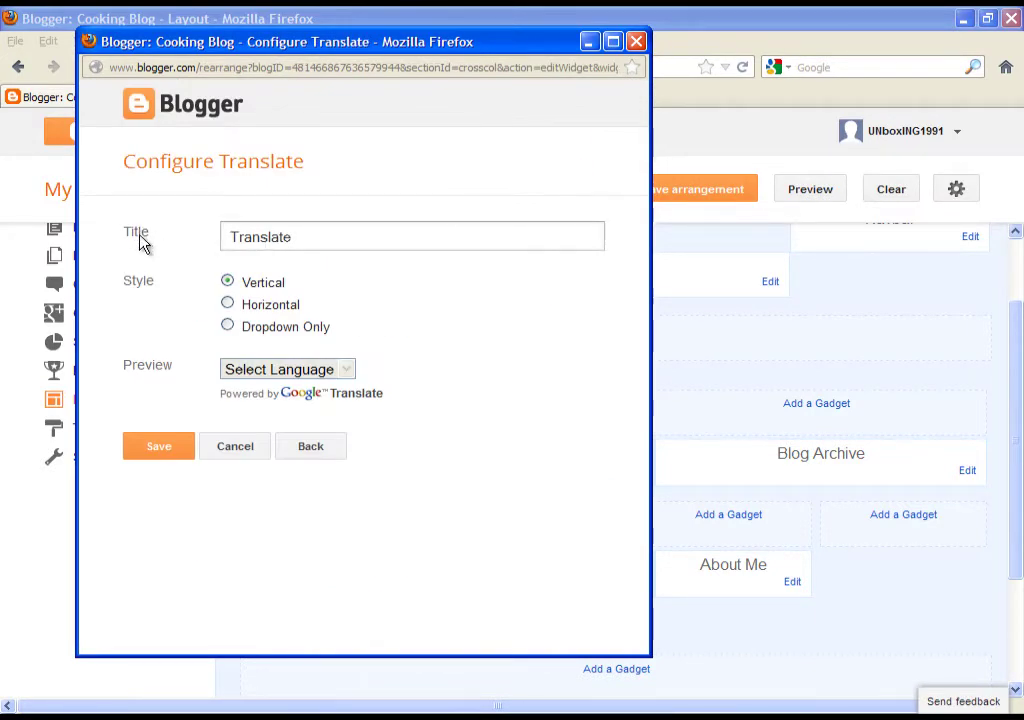
# Keep the Translate gadget titled 'Translate' with Vertical style and save it to the layout.
pyautogui.click(139, 234)
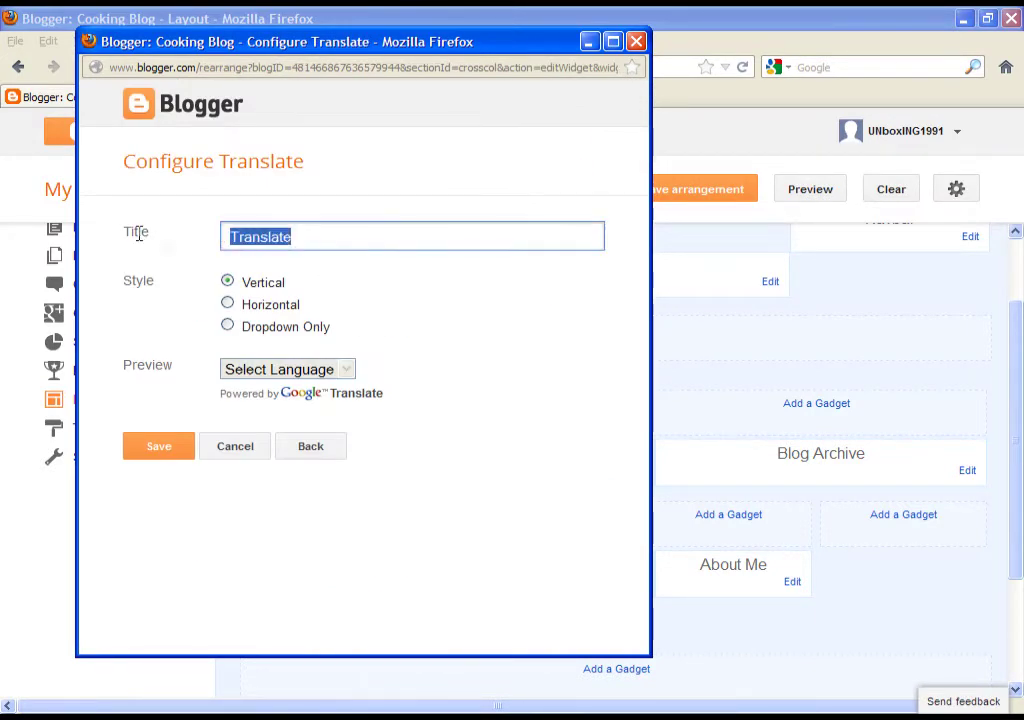
pyautogui.click(310, 284)
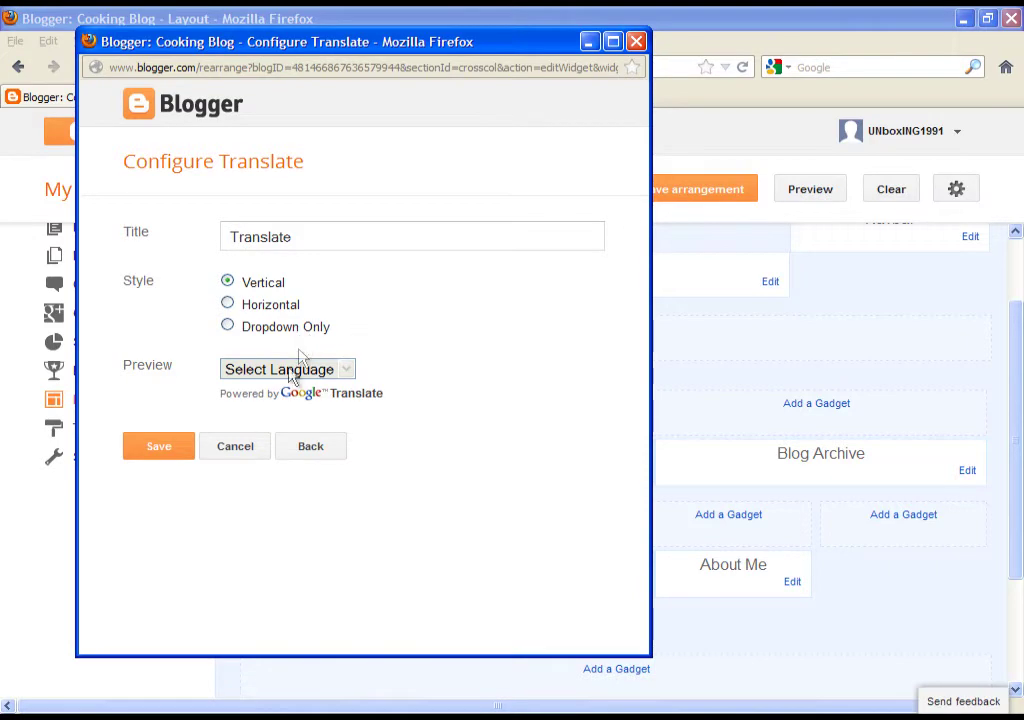
pyautogui.click(158, 452)
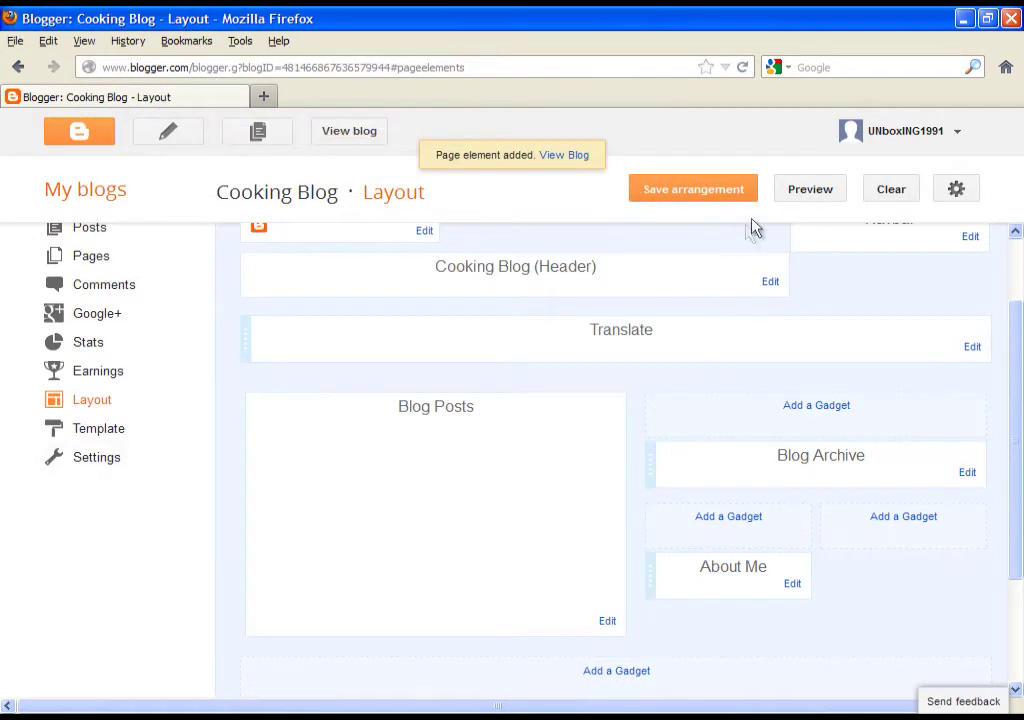
# Preview the blog to see the Select Language translator, then close the preview.
pyautogui.click(815, 192)
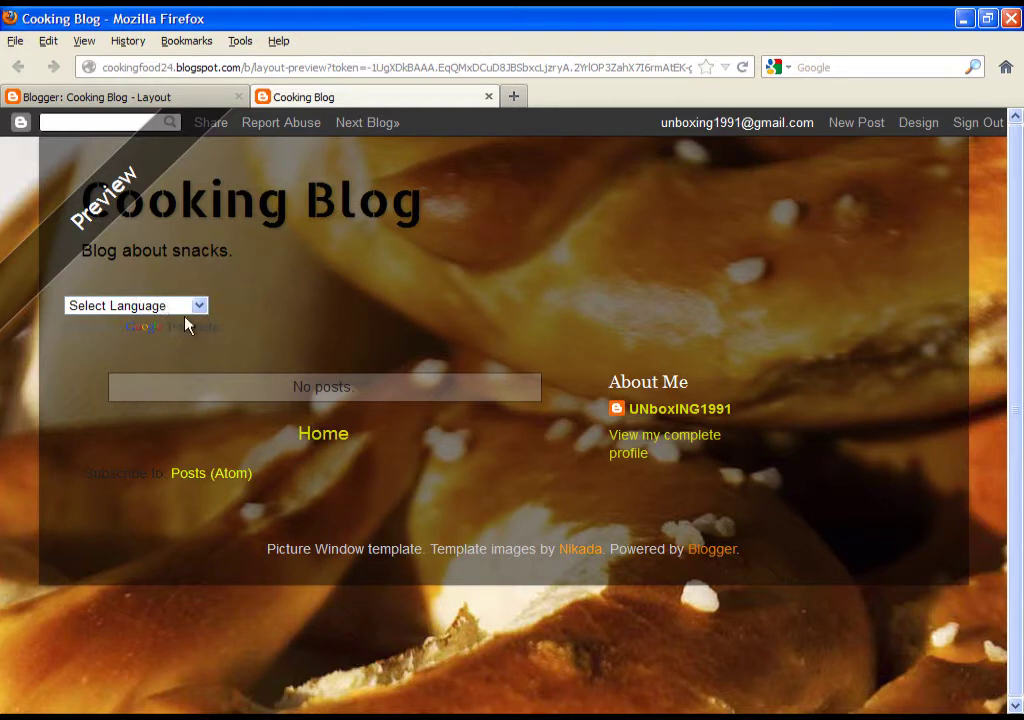
pyautogui.click(486, 97)
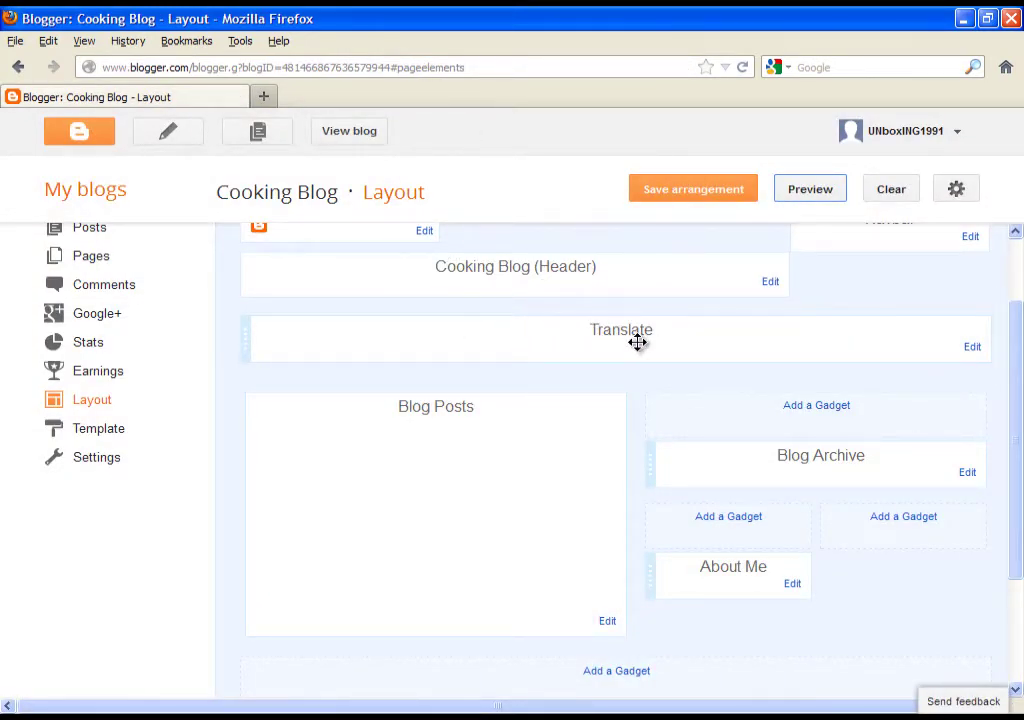
# Delete the Translate gadget from the layout, confirming the removal.
pyautogui.click(972, 348)
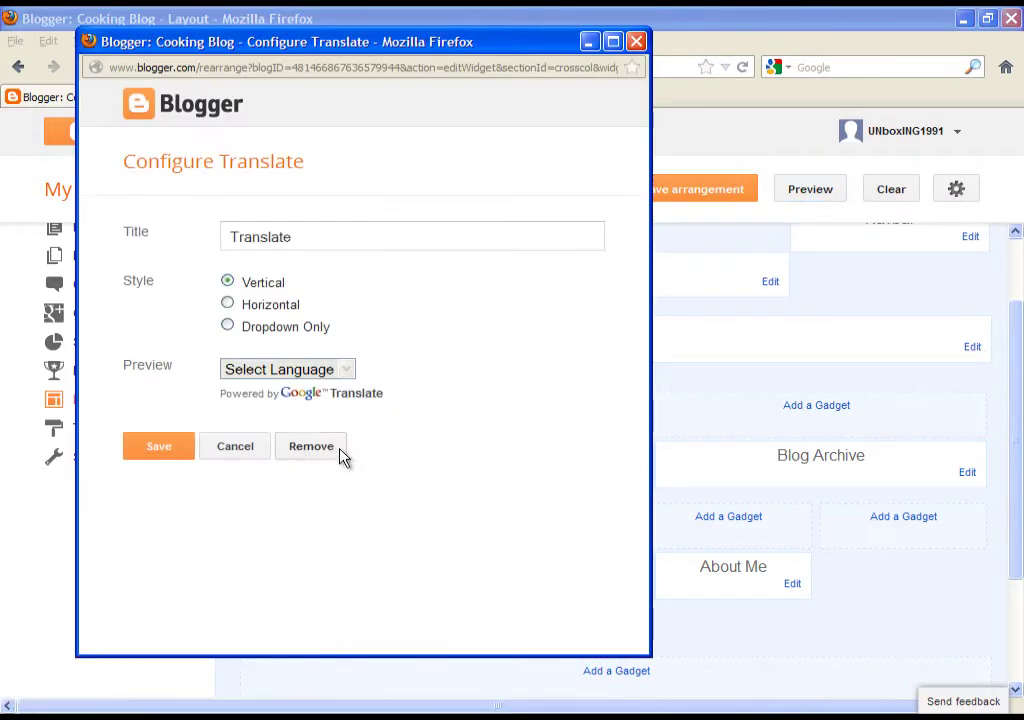
pyautogui.click(311, 447)
pyautogui.click(398, 326)
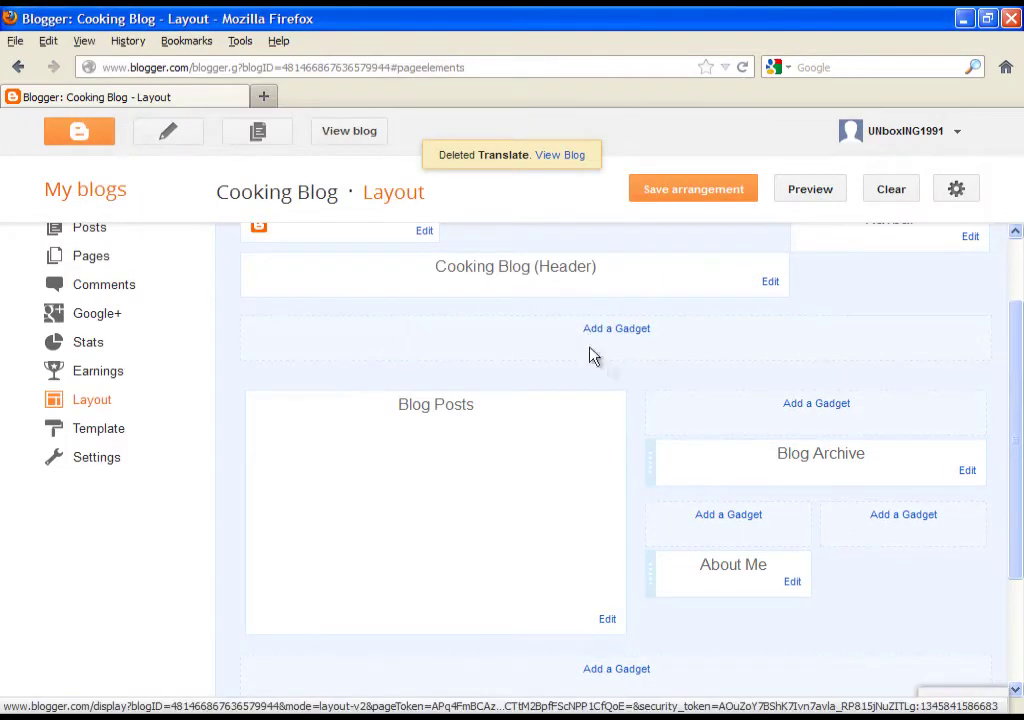
pyautogui.scroll(-2, 677, 334)
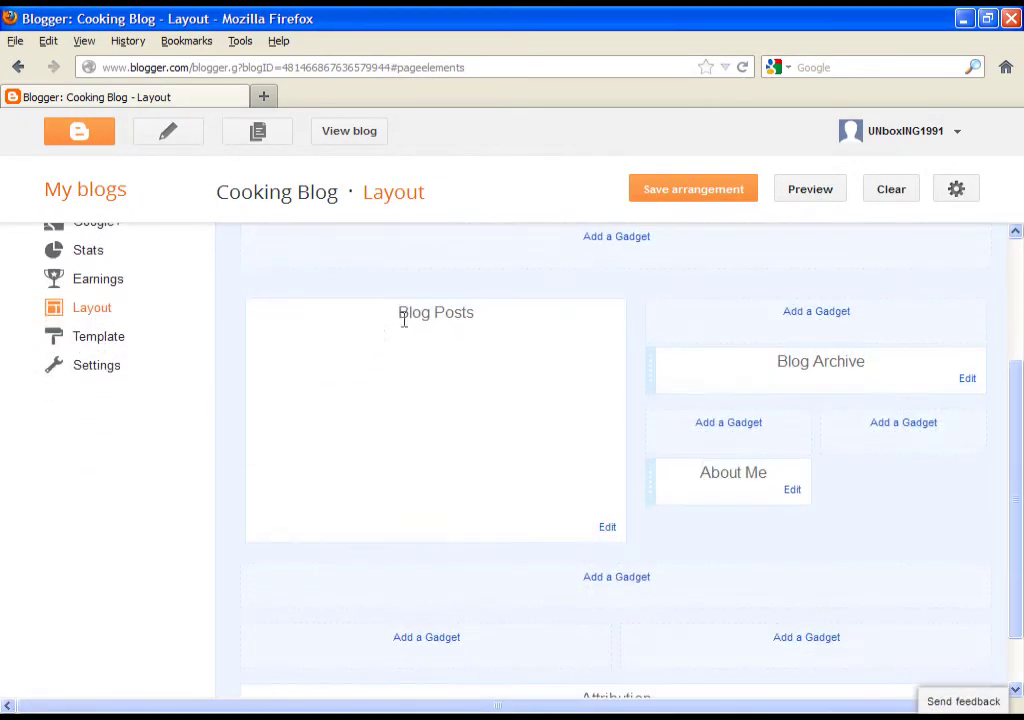
# Open the Blog Posts gadget settings and turn off share buttons and location for posts.
pyautogui.click(606, 530)
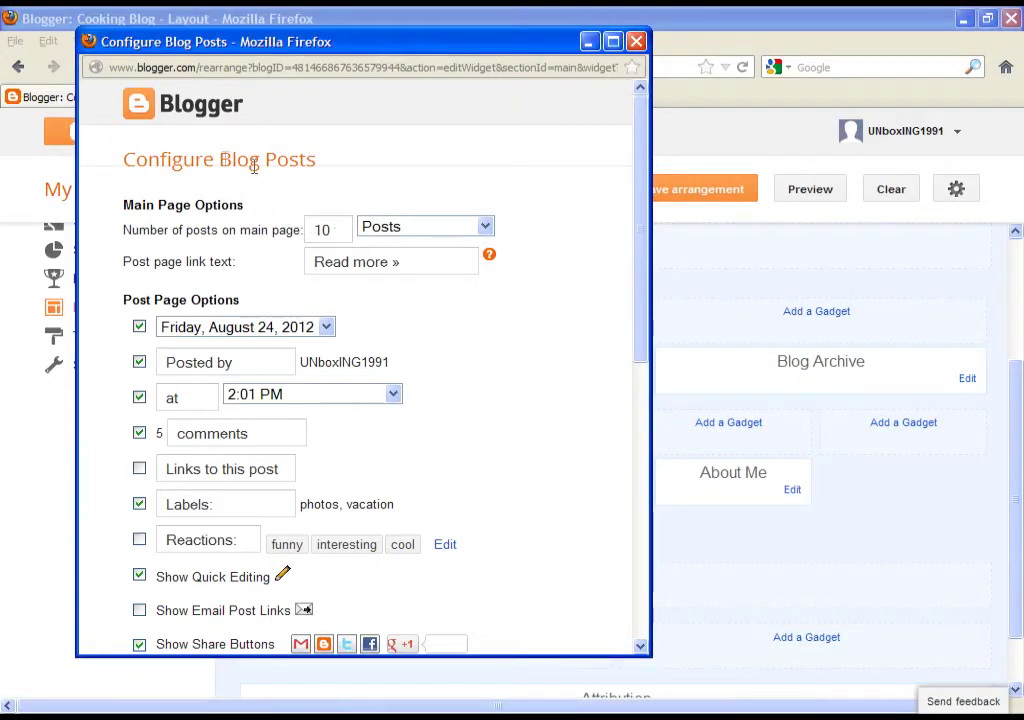
pyautogui.moveTo(638, 200); pyautogui.dragTo(634, 443)
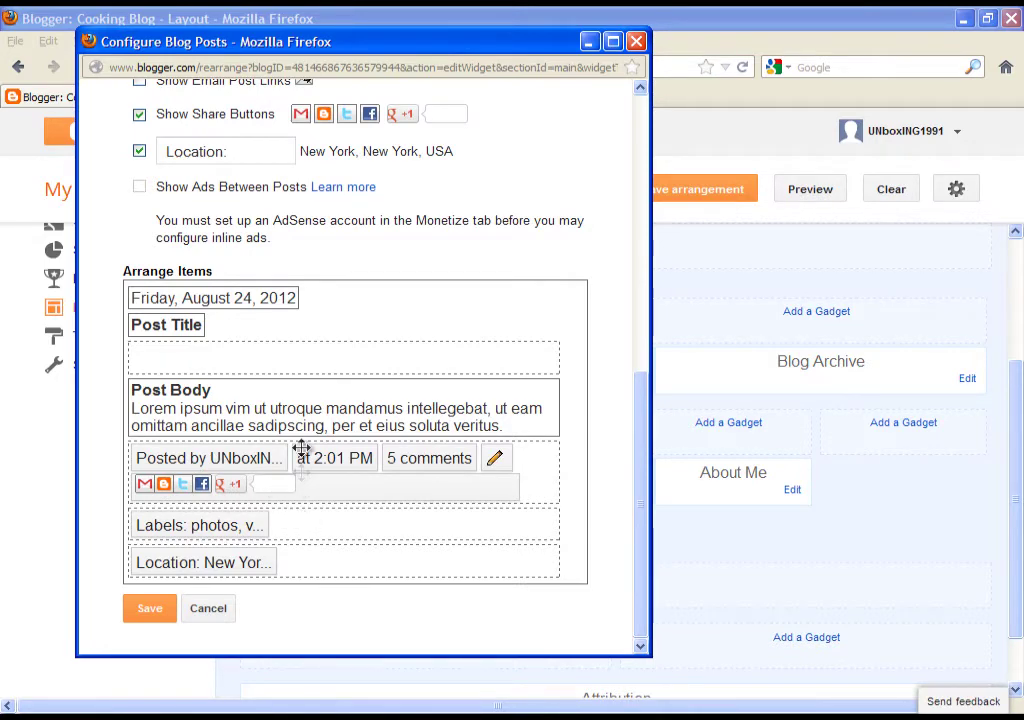
pyautogui.moveTo(224, 489); pyautogui.dragTo(243, 499)
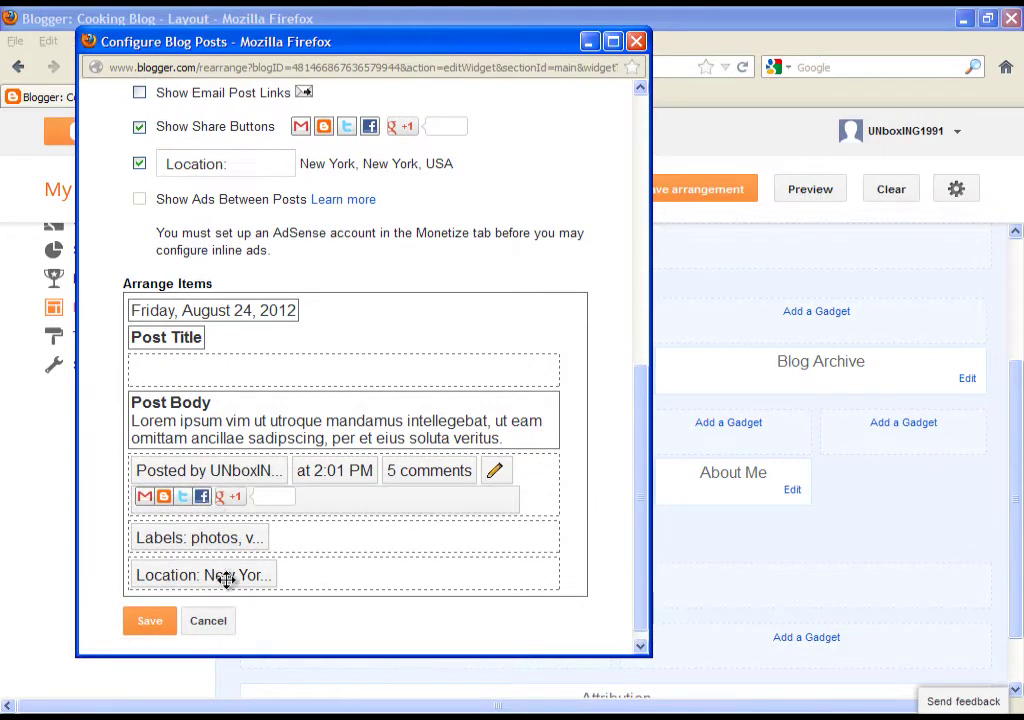
pyautogui.scroll(4, 305, 400)
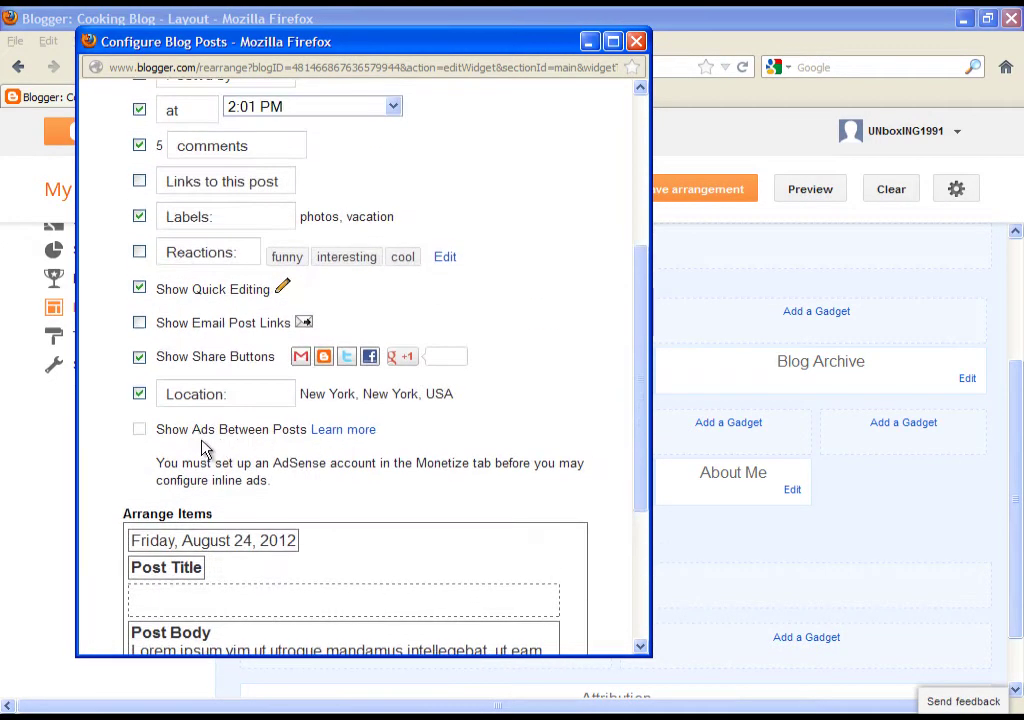
pyautogui.scroll(-4, 157, 455)
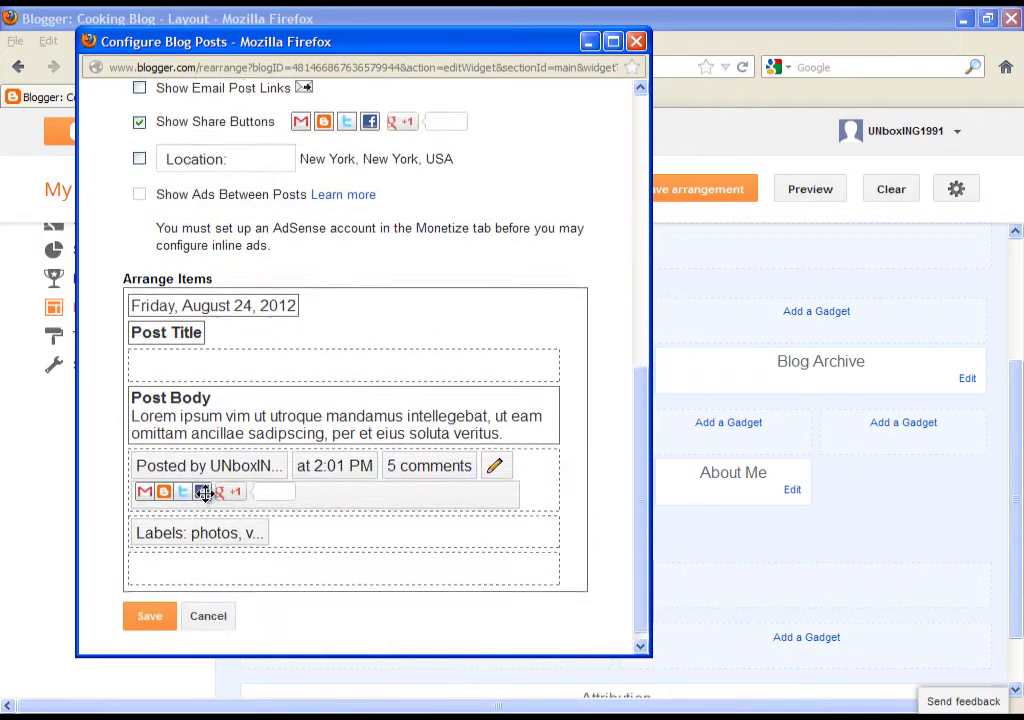
pyautogui.scroll(4, 190, 400)
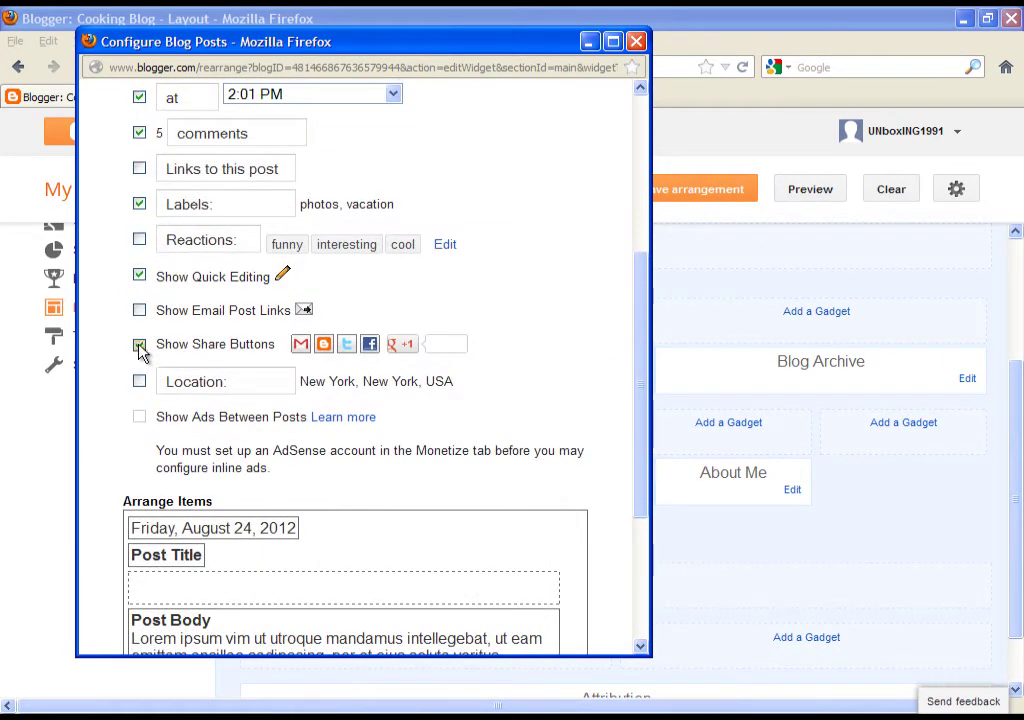
pyautogui.scroll(4, 210, 362)
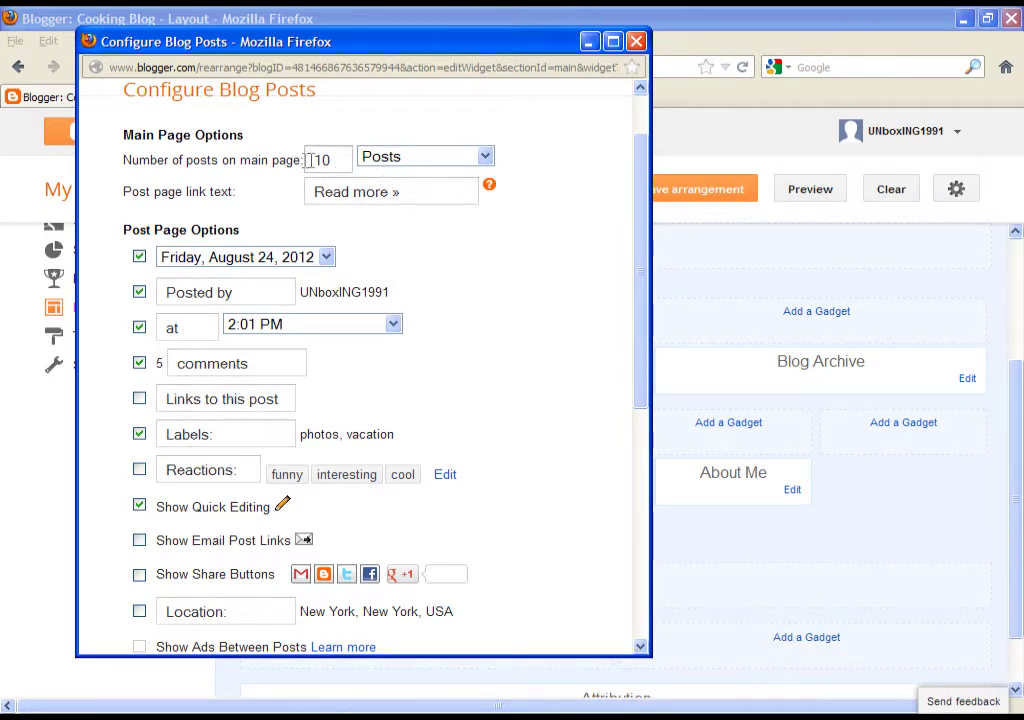
# Set post dates to 'Friday, August 24' and times to '14:01', then save Blog Posts.
pyautogui.click(399, 162)
pyautogui.click(399, 162)
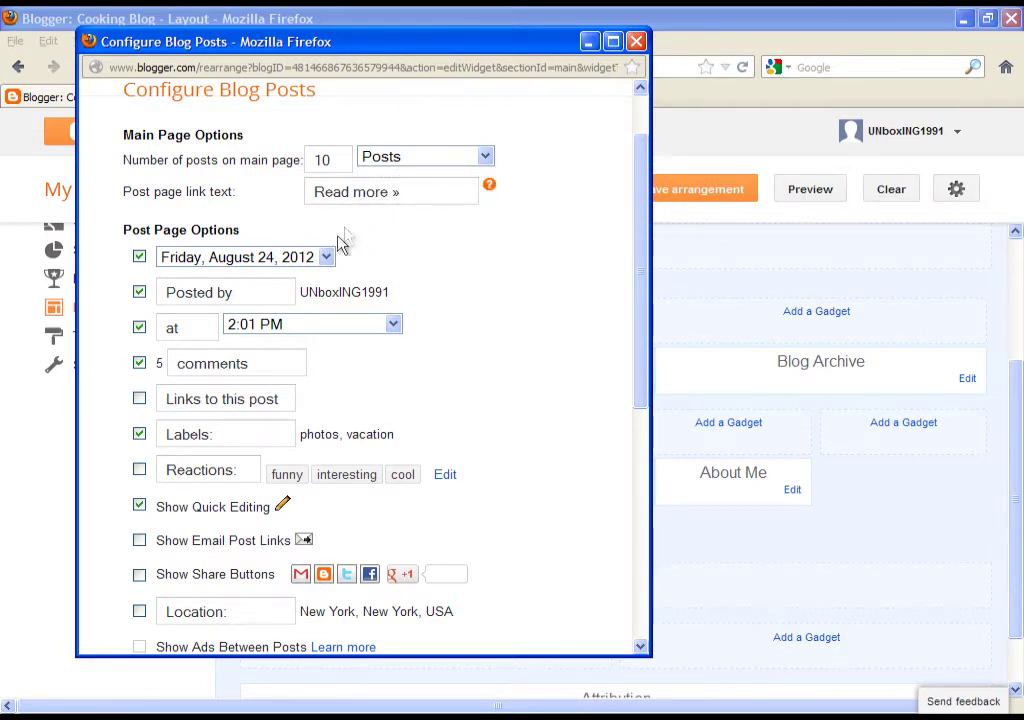
pyautogui.click(326, 257)
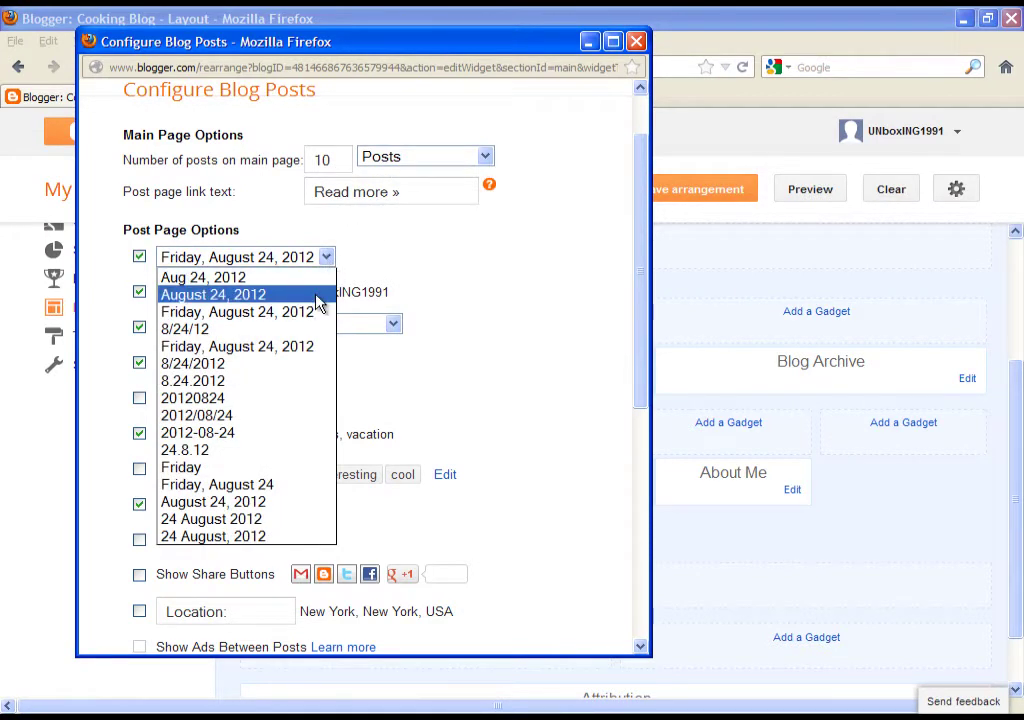
pyautogui.click(285, 486)
pyautogui.click(236, 292)
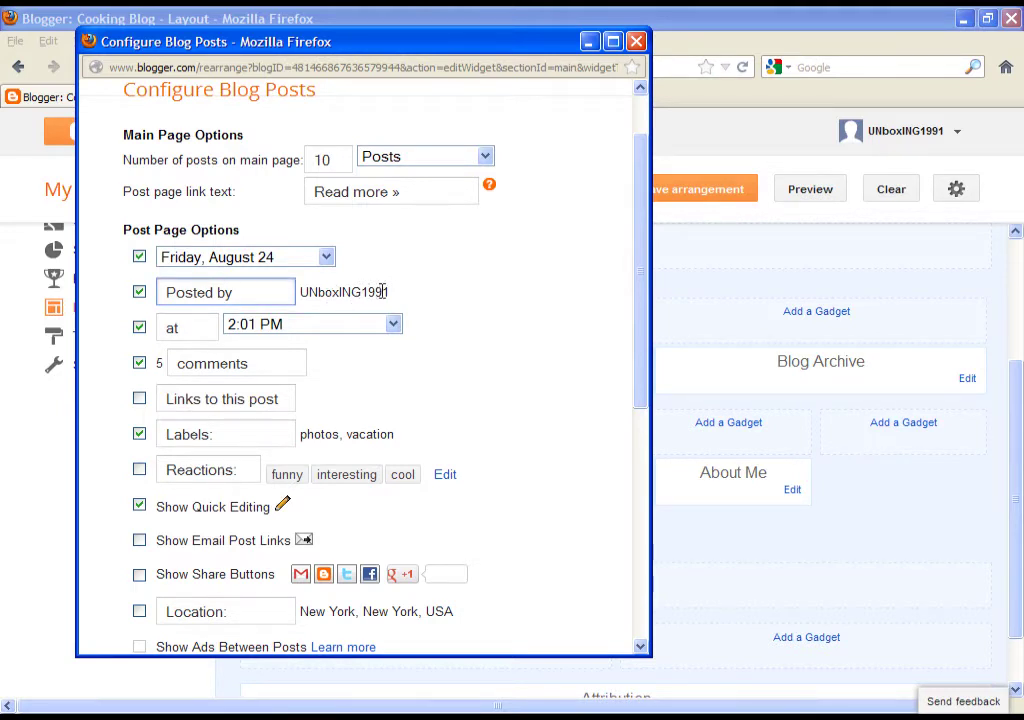
pyautogui.click(304, 326)
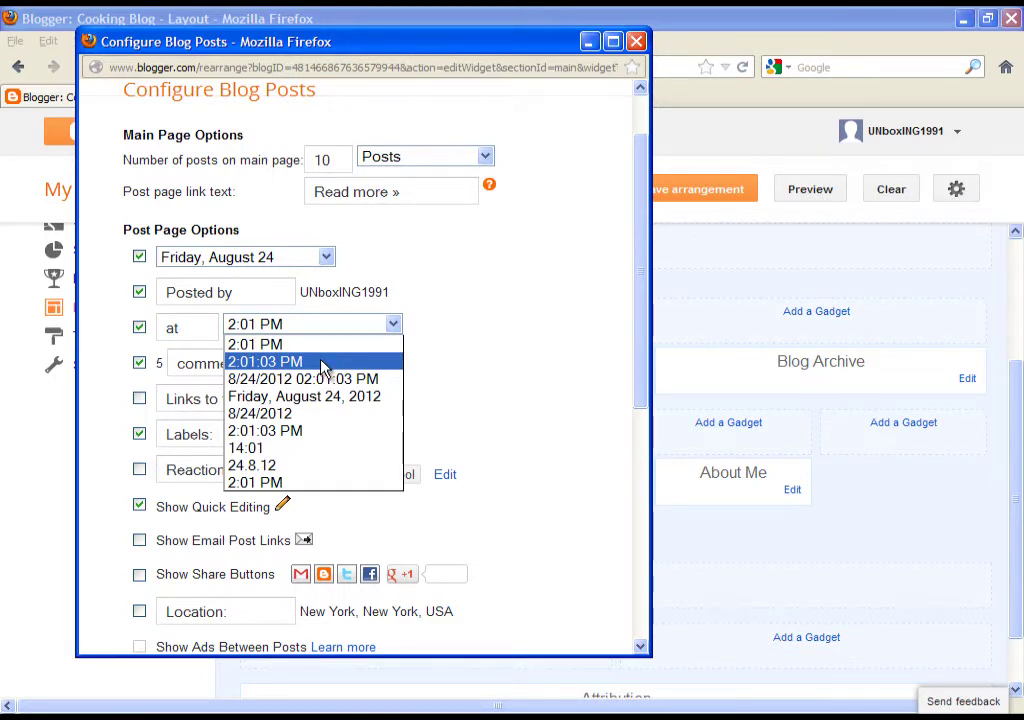
pyautogui.click(290, 448)
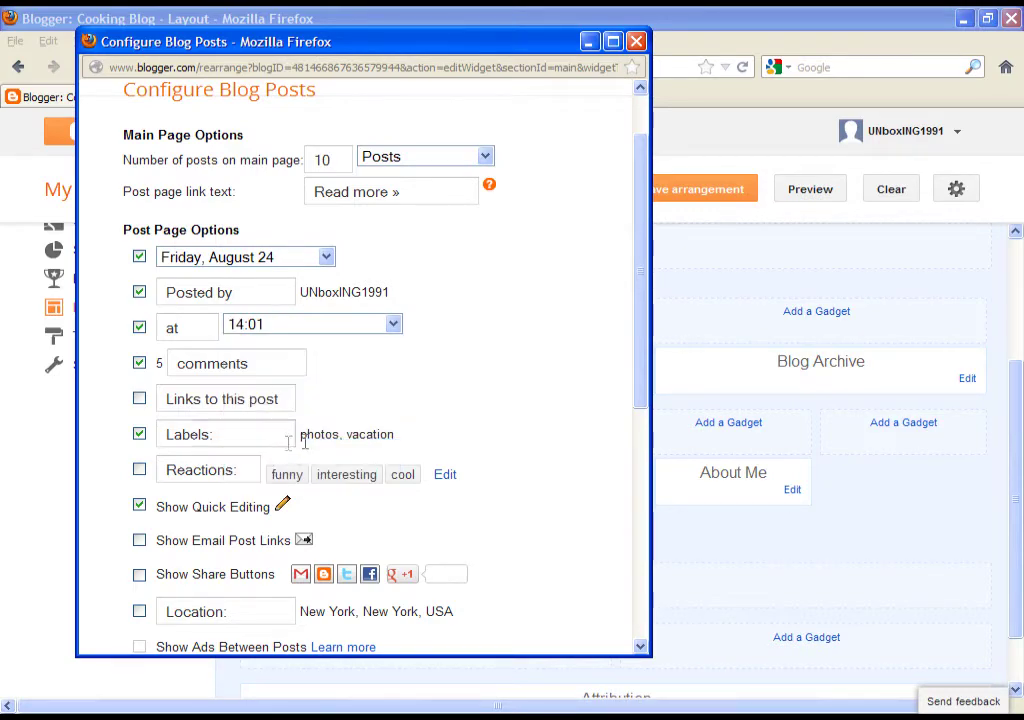
pyautogui.scroll(-7, 308, 330)
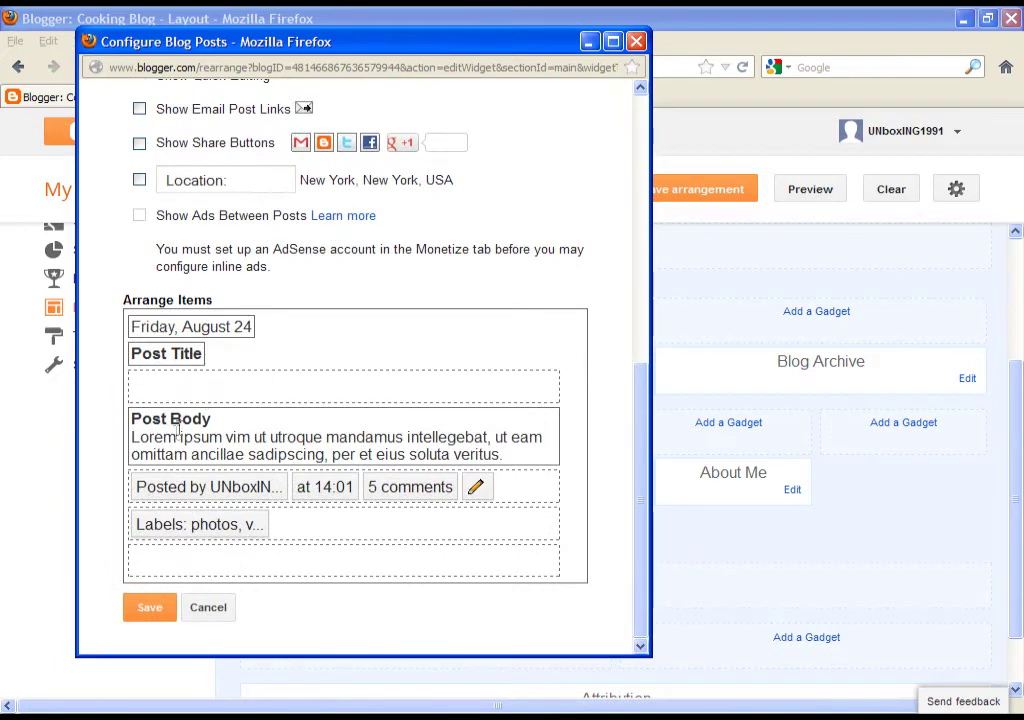
pyautogui.click(150, 608)
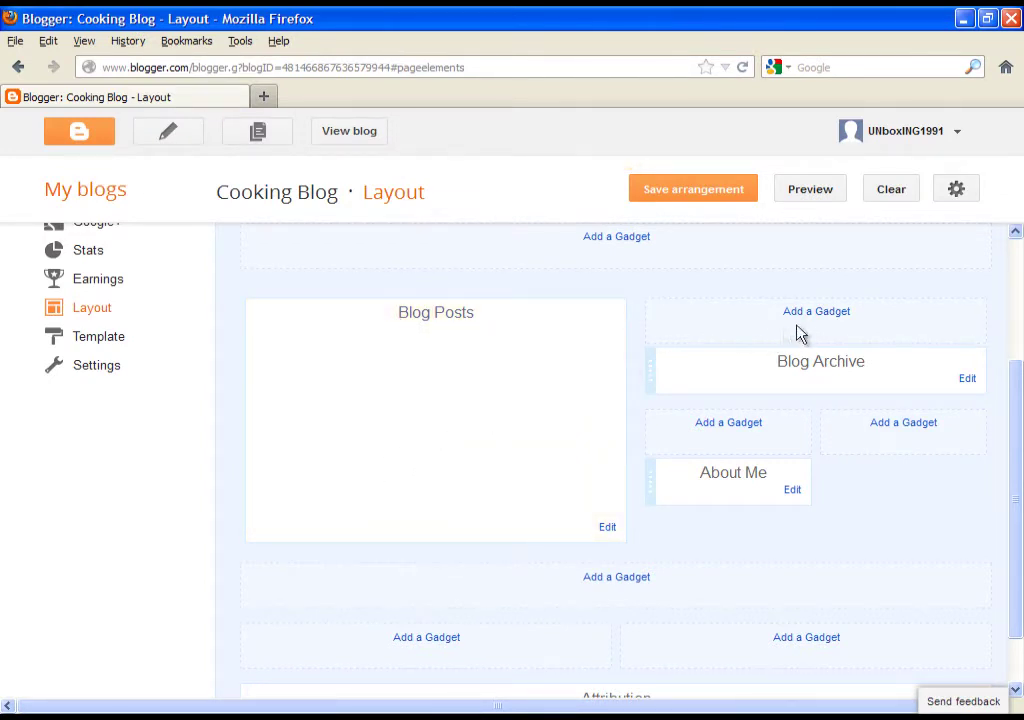
pyautogui.scroll(3, 773, 338)
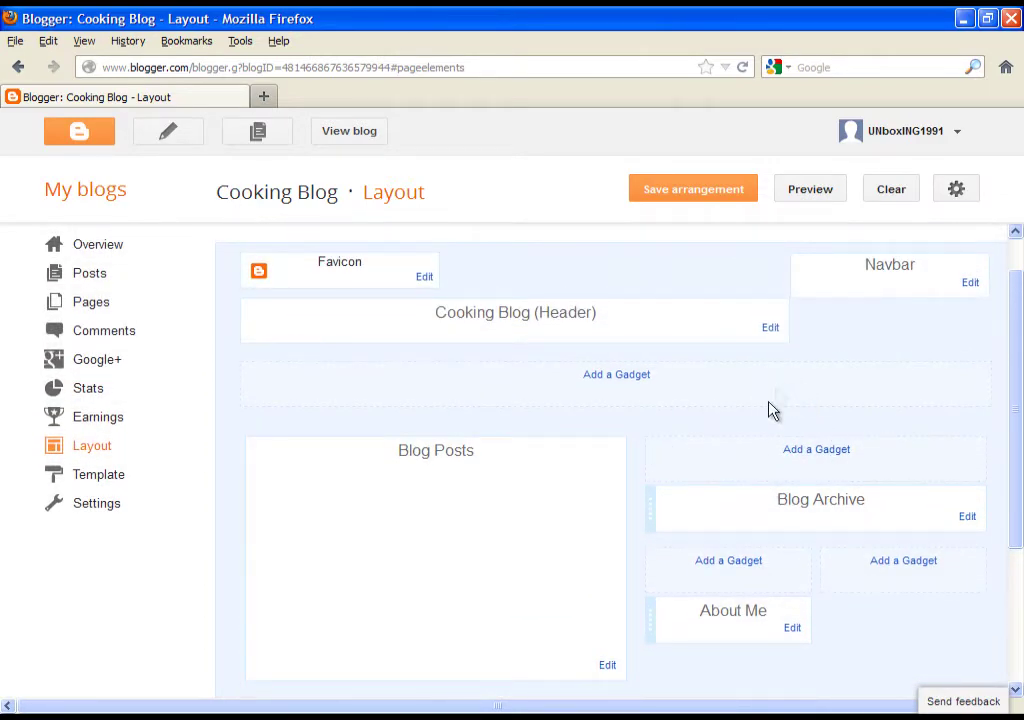
# Browse the sidebar gadget catalogue's Most Popular list and add the Fish gadget.
pyautogui.click(812, 452)
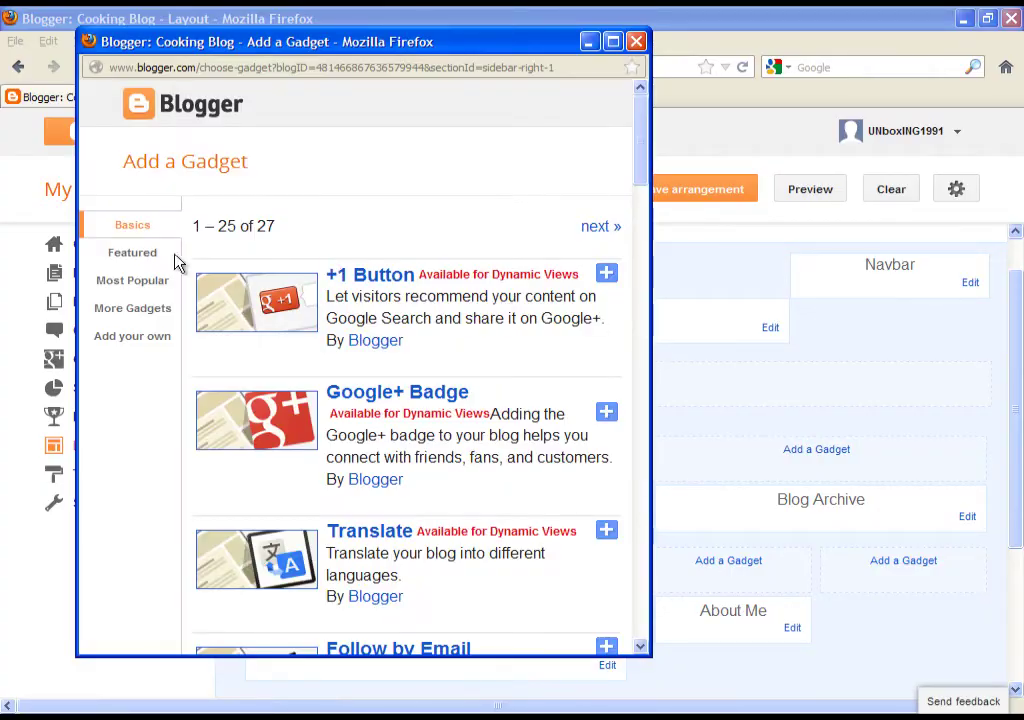
pyautogui.click(136, 256)
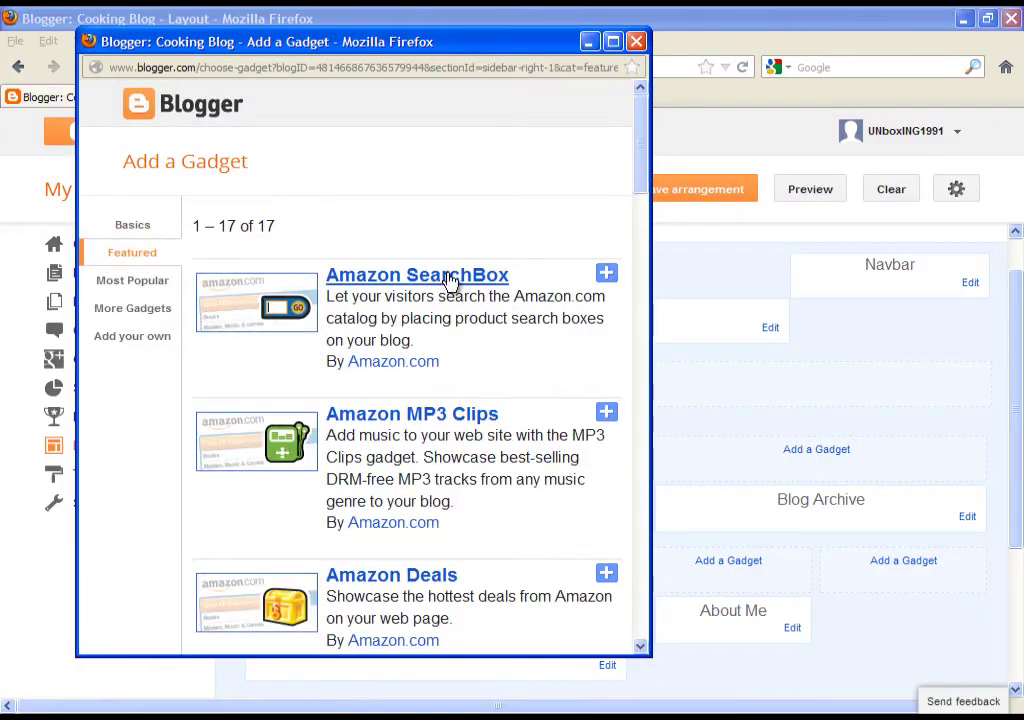
pyautogui.scroll(-10, 457, 258)
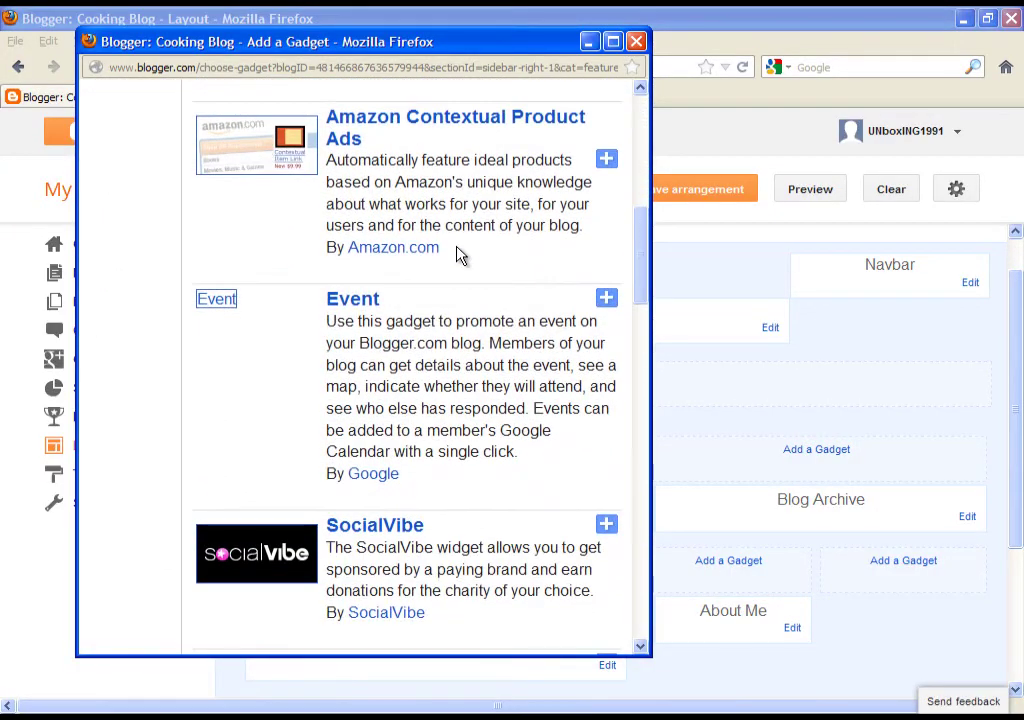
pyautogui.scroll(-8, 457, 255)
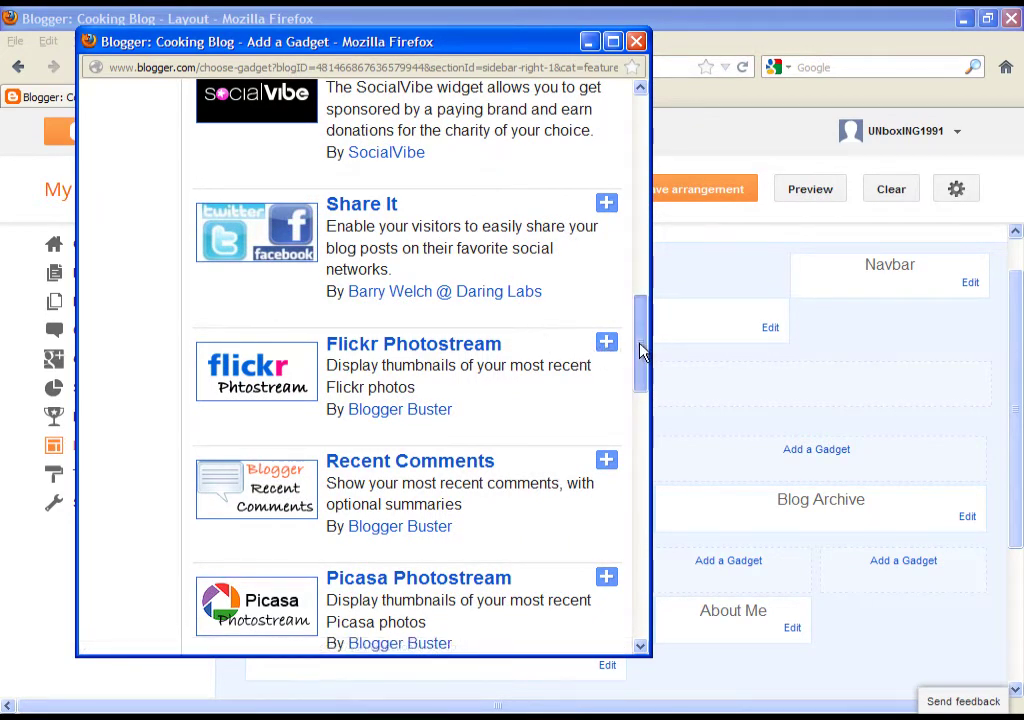
pyautogui.scroll(-1, 640, 358)
pyautogui.scroll(2, 643, 347)
pyautogui.moveTo(640, 340); pyautogui.dragTo(635, 160)
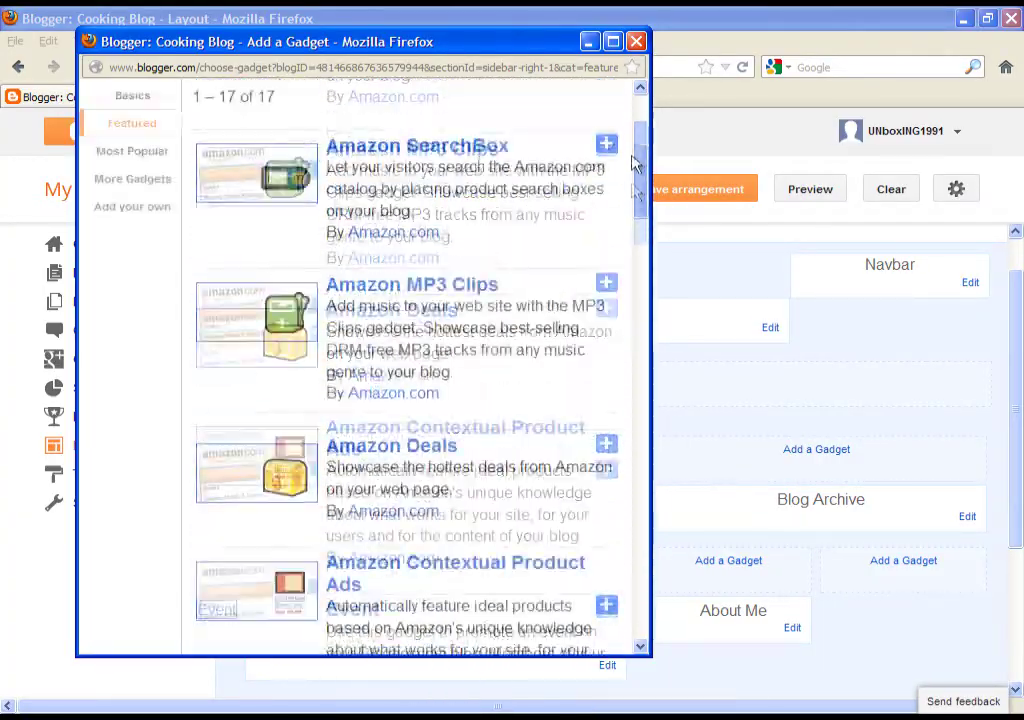
pyautogui.click(134, 282)
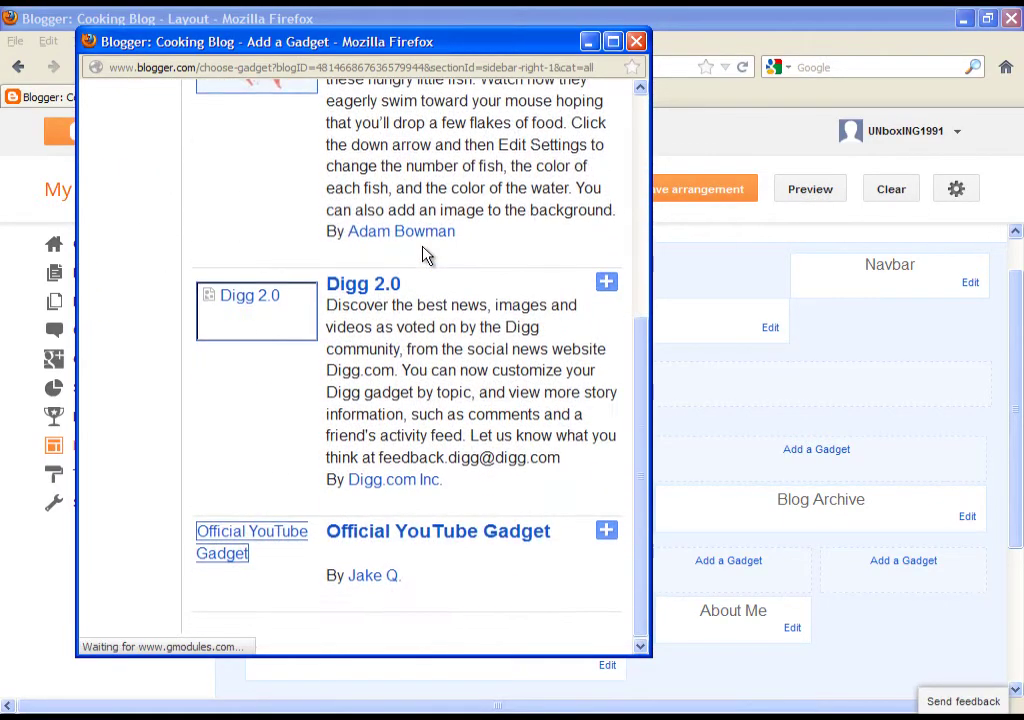
pyautogui.scroll(-2, 450, 275)
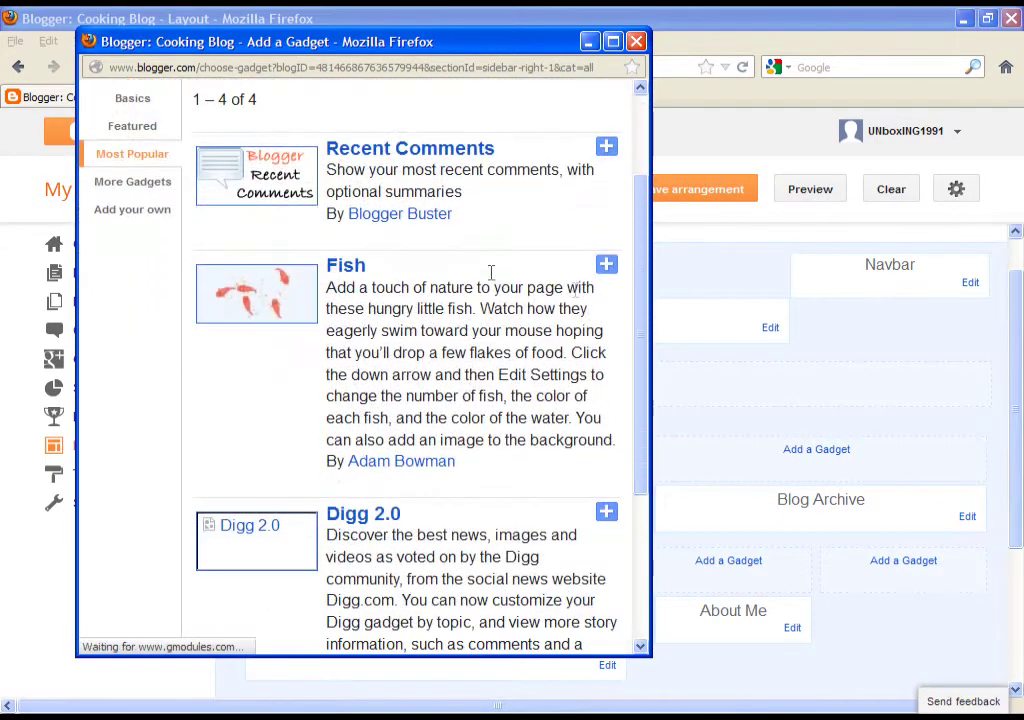
pyautogui.click(606, 270)
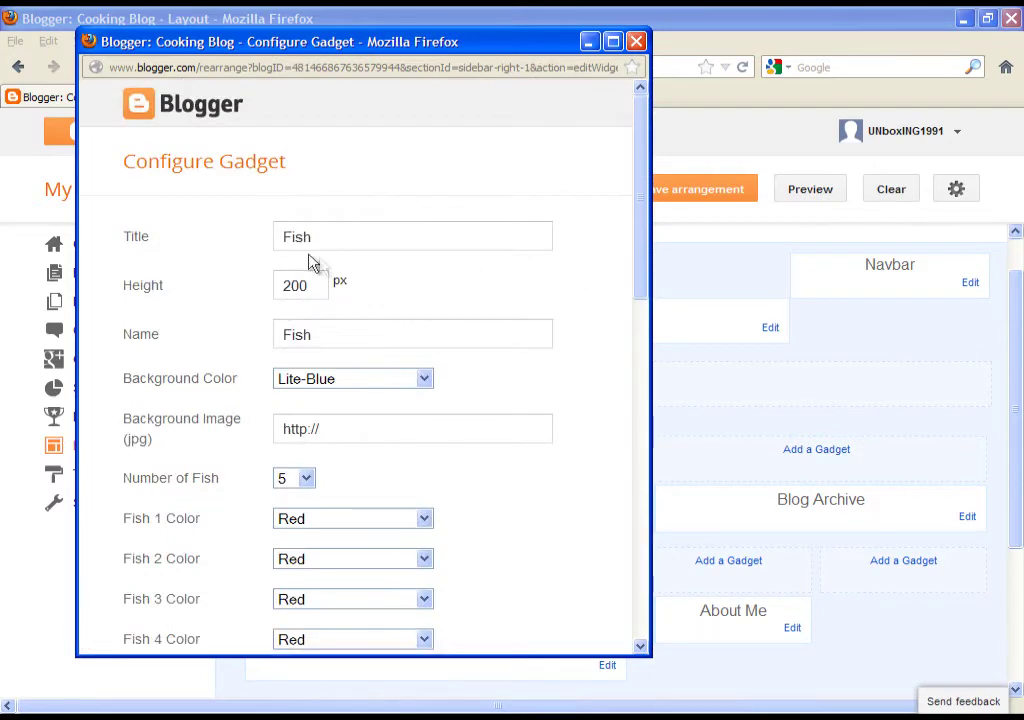
# Save the Fish gadget with its defaults (200 px, Lite-Blue, 5 fish) and preview the blog.
pyautogui.scroll(-2, 363, 226)
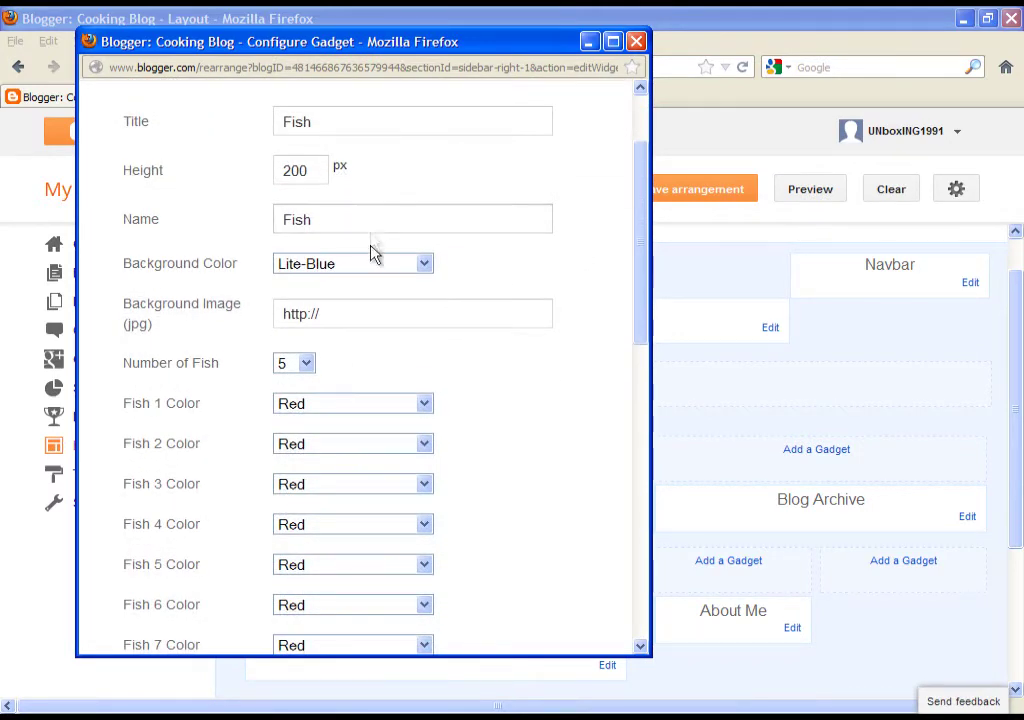
pyautogui.scroll(-8, 373, 316)
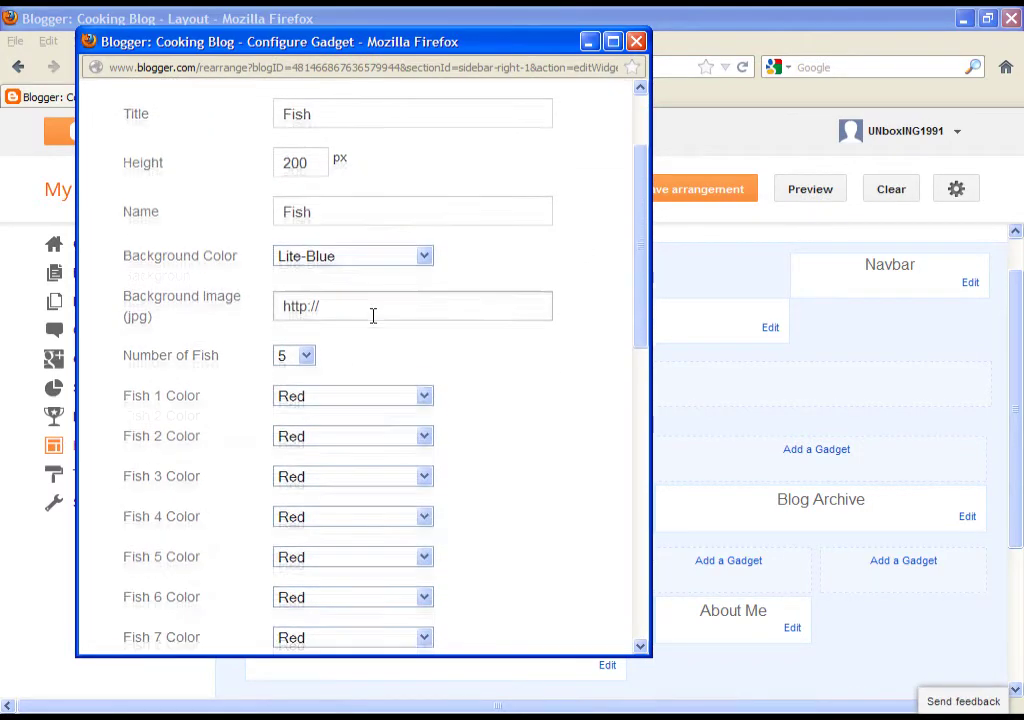
pyautogui.scroll(-5, 374, 318)
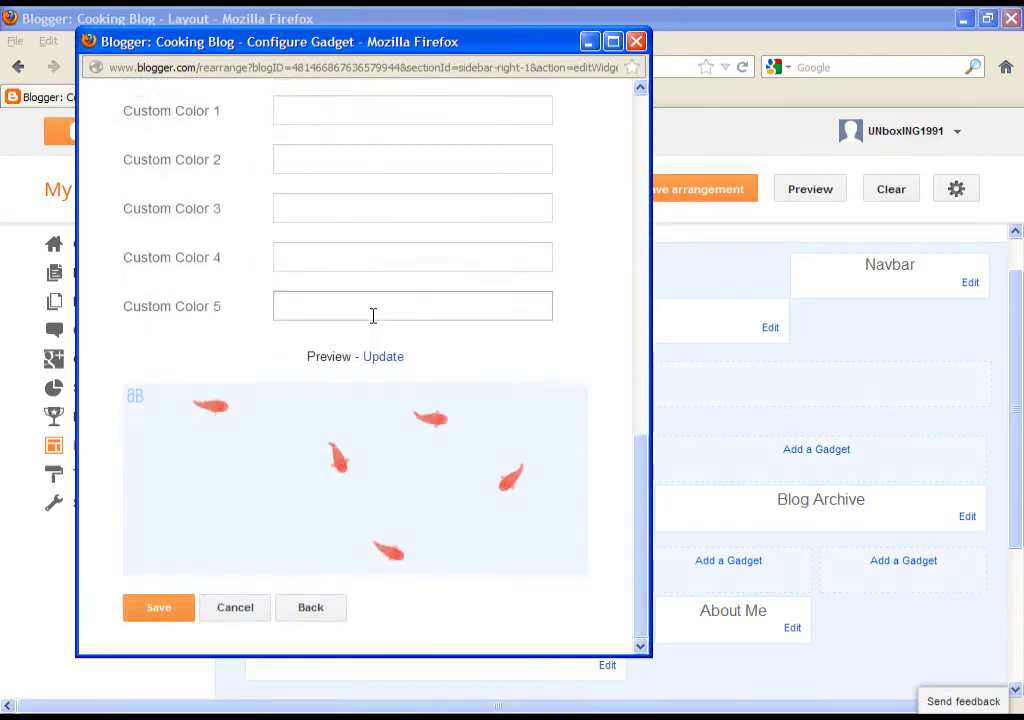
pyautogui.click(183, 614)
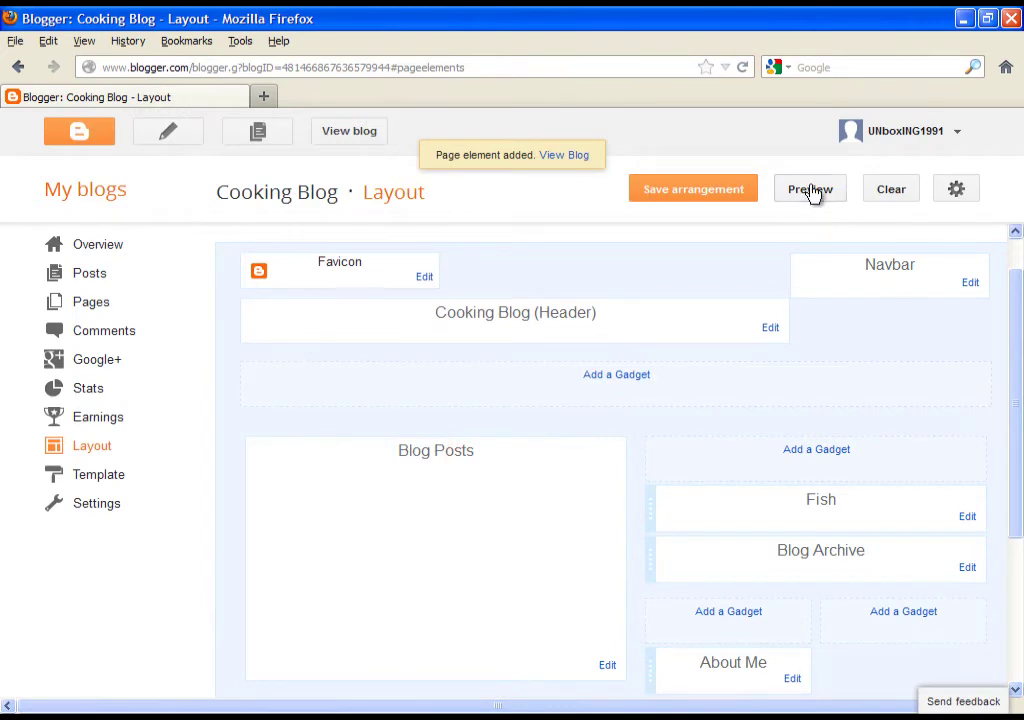
pyautogui.click(810, 190)
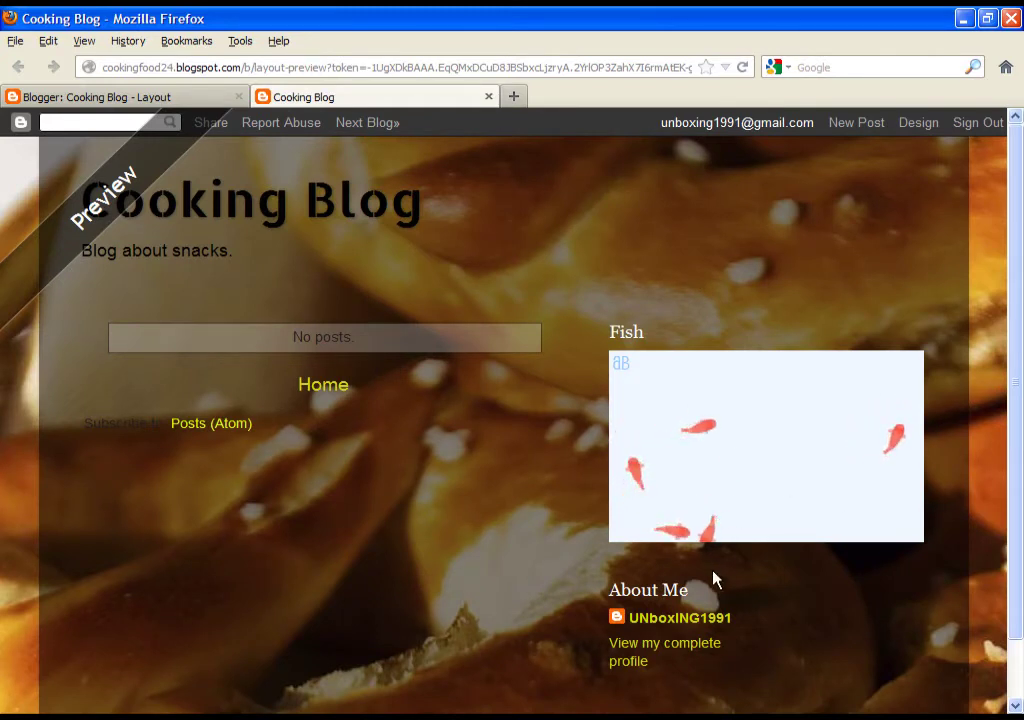
pyautogui.click(489, 97)
pyautogui.scroll(-1, 686, 322)
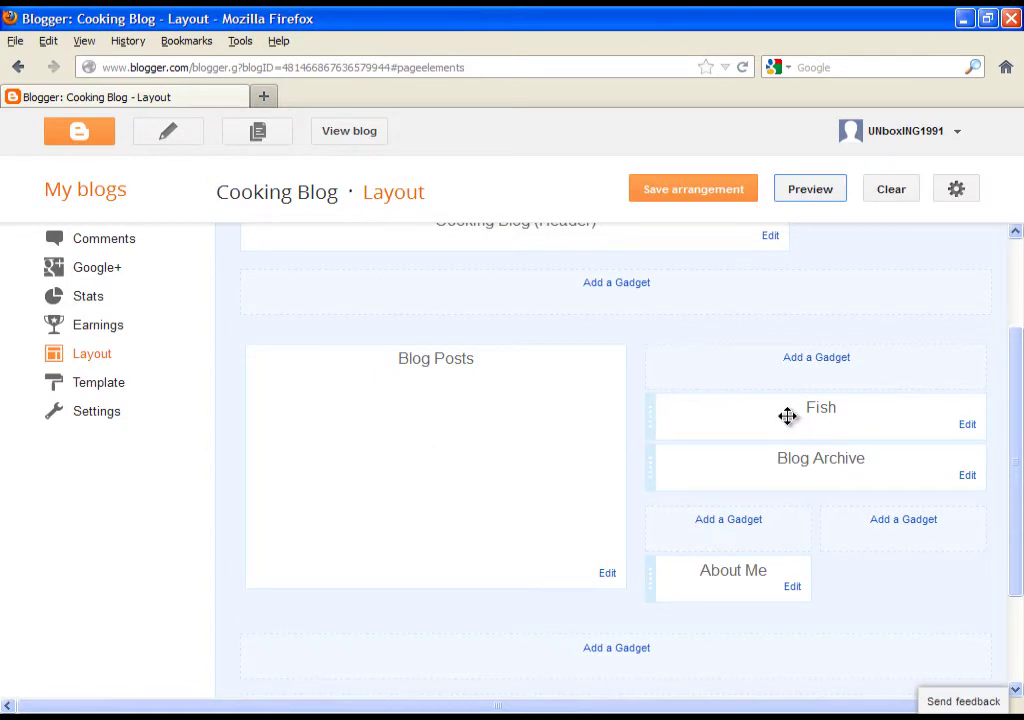
# Remove the Fish gadget from the sidebar and confirm the deletion.
pyautogui.moveTo(784, 409)
pyautogui.mouseDown()
pyautogui.moveTo(709, 361)
pyautogui.moveTo(569, 363)
pyautogui.moveTo(455, 443)
pyautogui.moveTo(606, 395)
pyautogui.moveTo(741, 393)
pyautogui.moveTo(802, 418)
pyautogui.moveTo(790, 467)
pyautogui.moveTo(786, 416)
pyautogui.mouseUp()
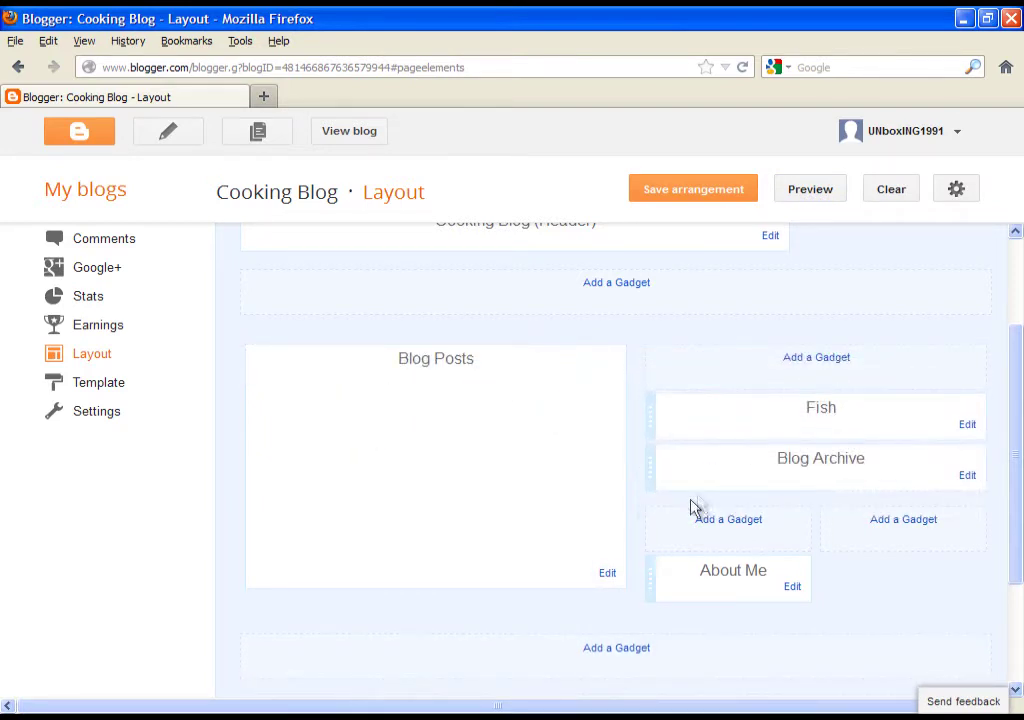
pyautogui.scroll(-2, 802, 443)
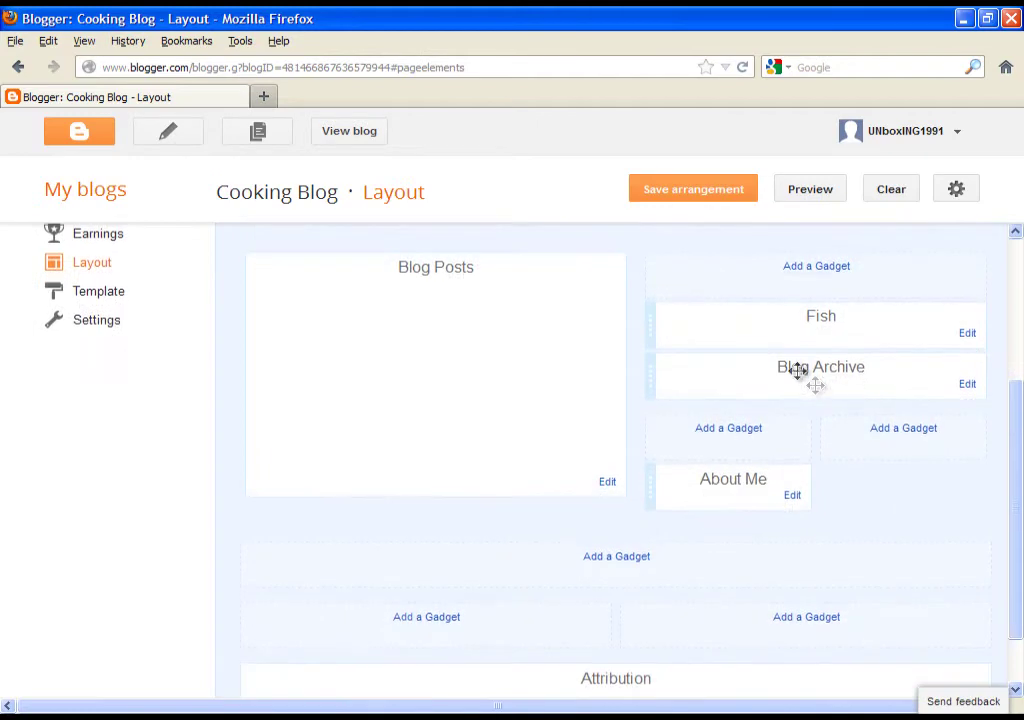
pyautogui.click(967, 335)
pyautogui.scroll(-10, 379, 384)
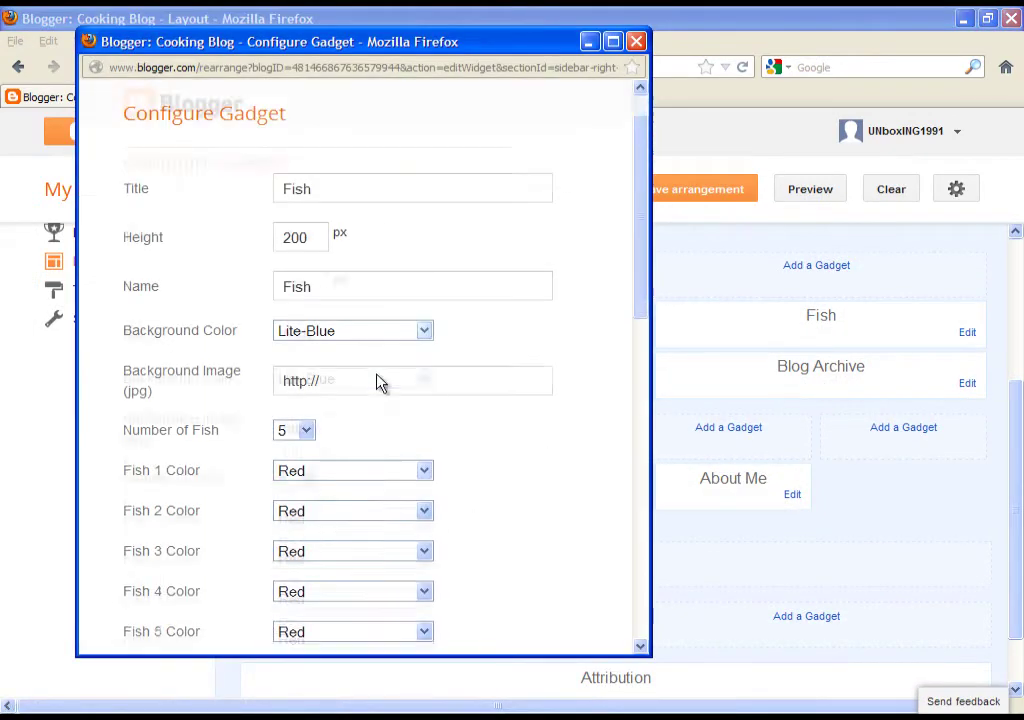
pyautogui.click(311, 607)
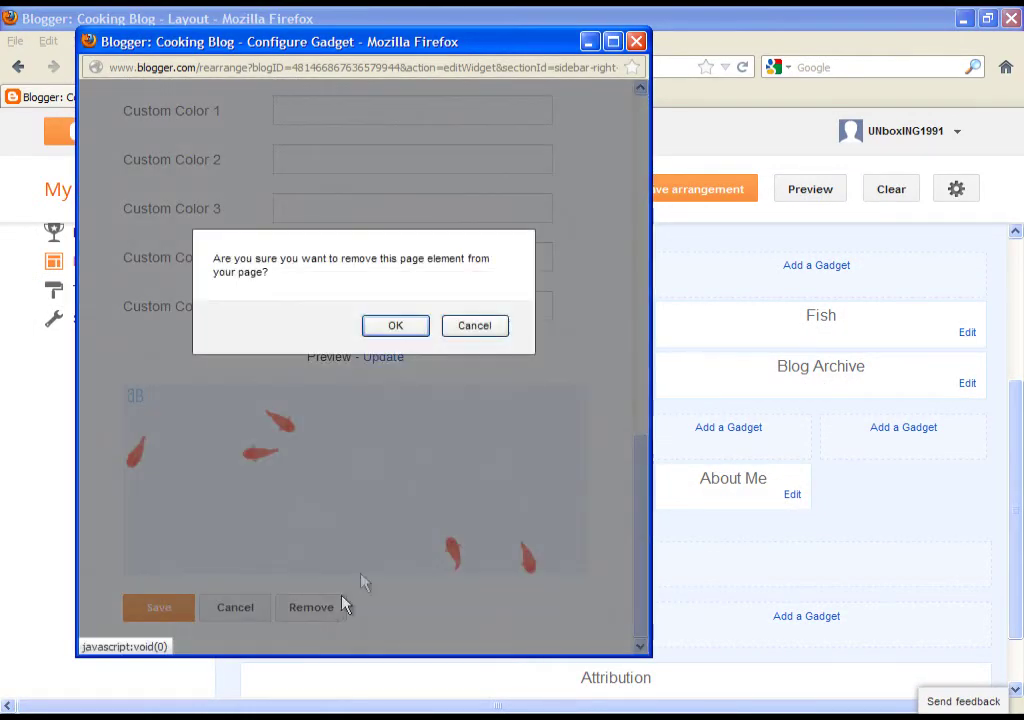
pyautogui.click(418, 336)
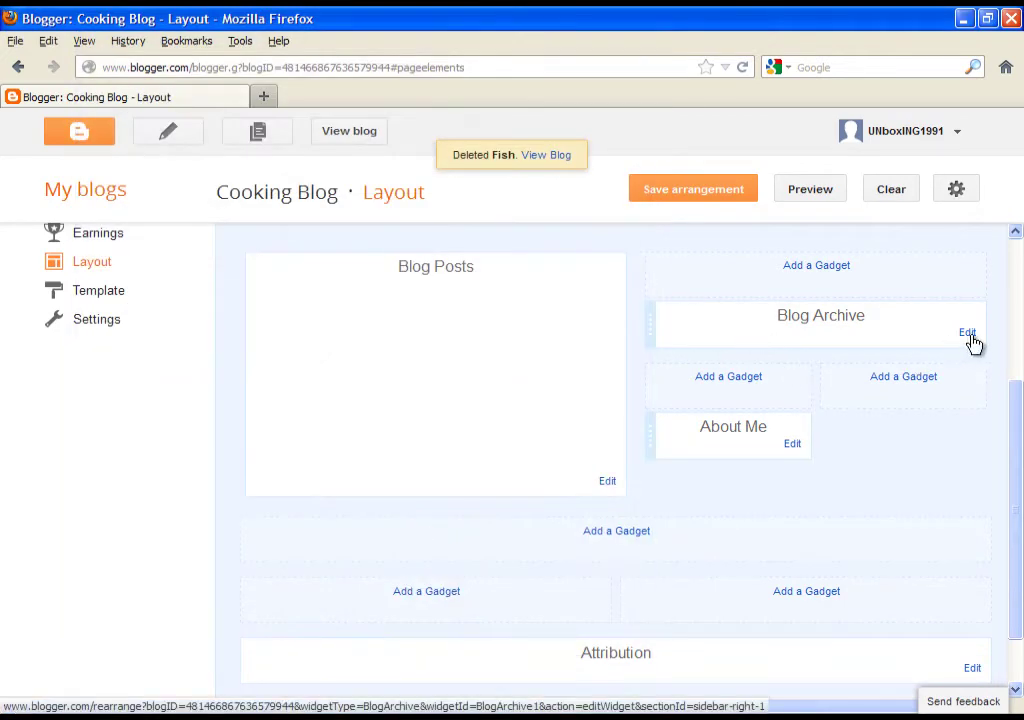
pyautogui.click(970, 340)
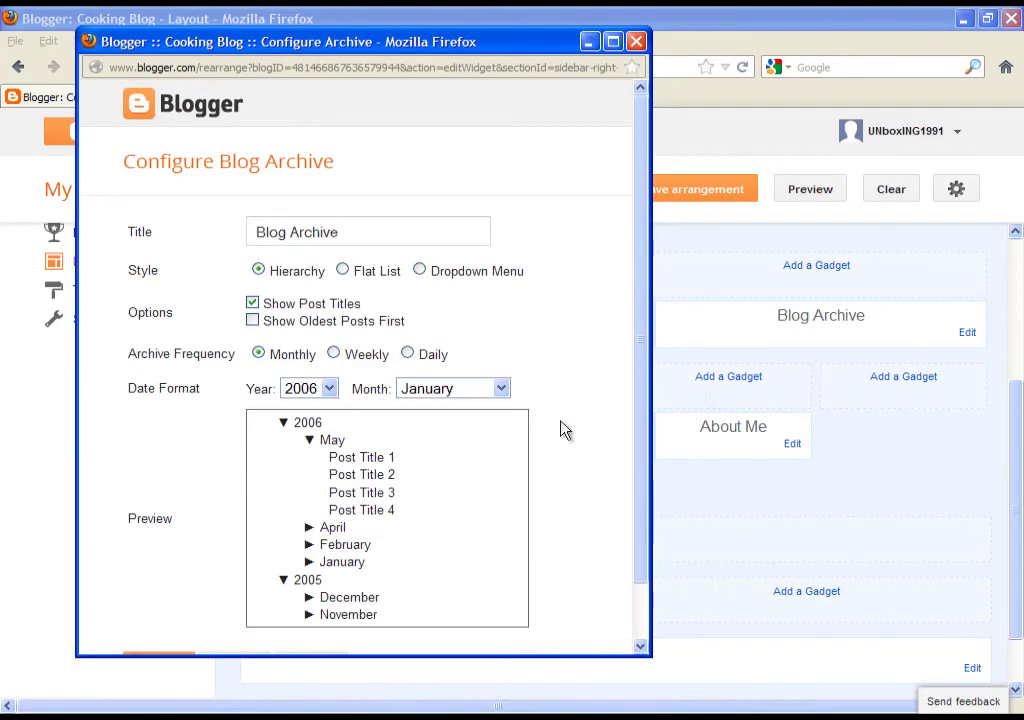
# Try the Flat List and Dropdown archive styles, then settle on Hierarchy grouped monthly.
pyautogui.scroll(-2, 420, 337)
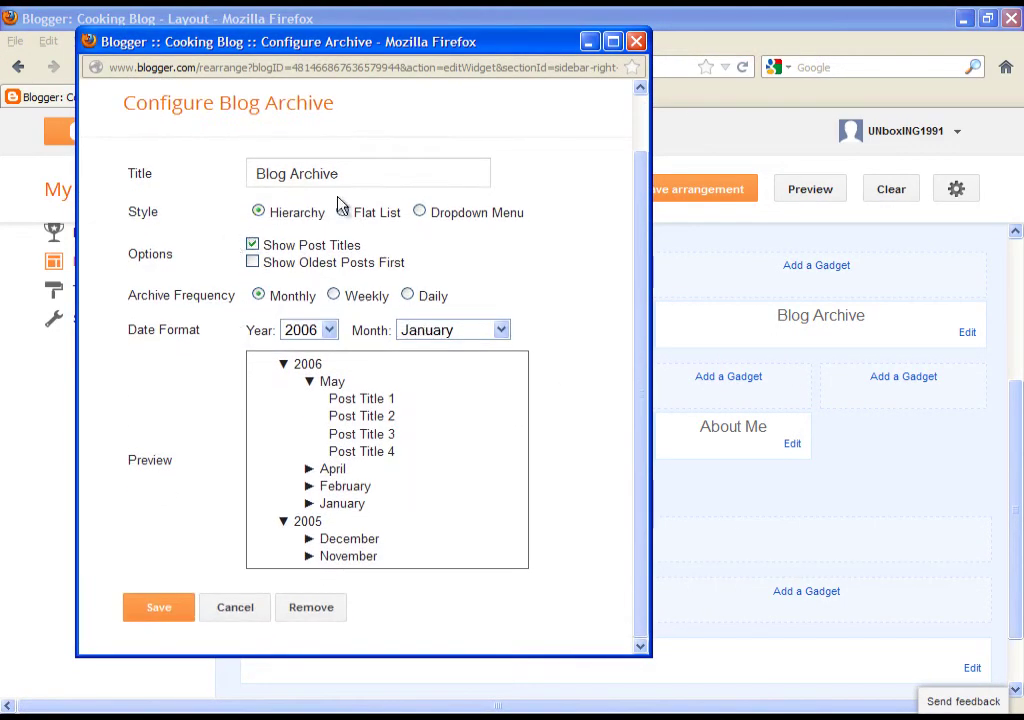
pyautogui.click(350, 213)
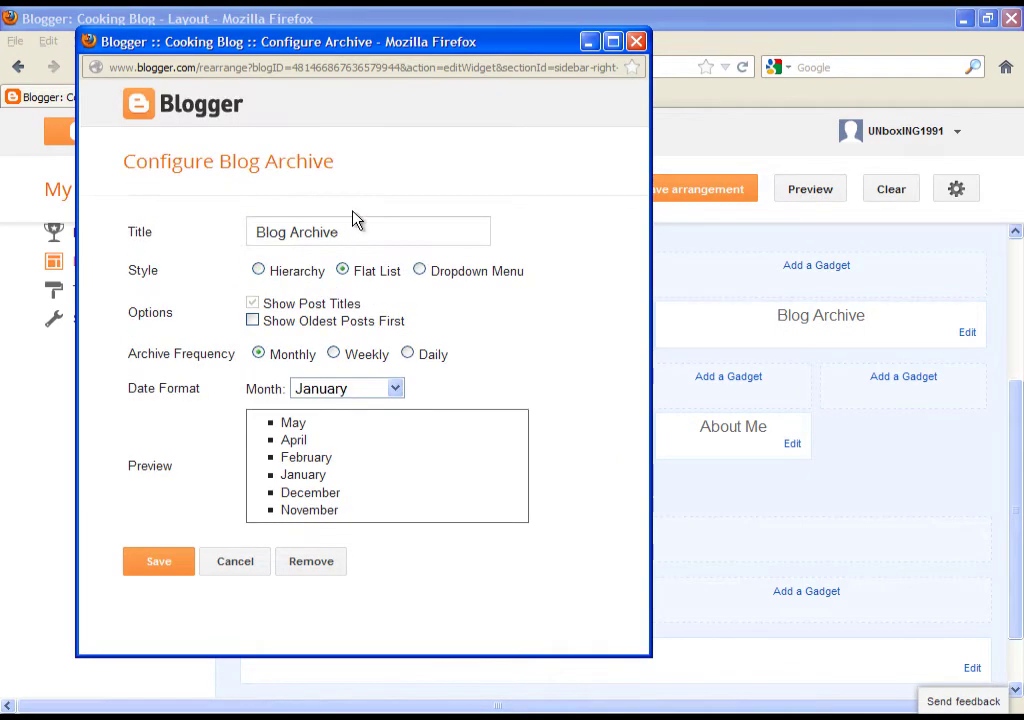
pyautogui.click(421, 271)
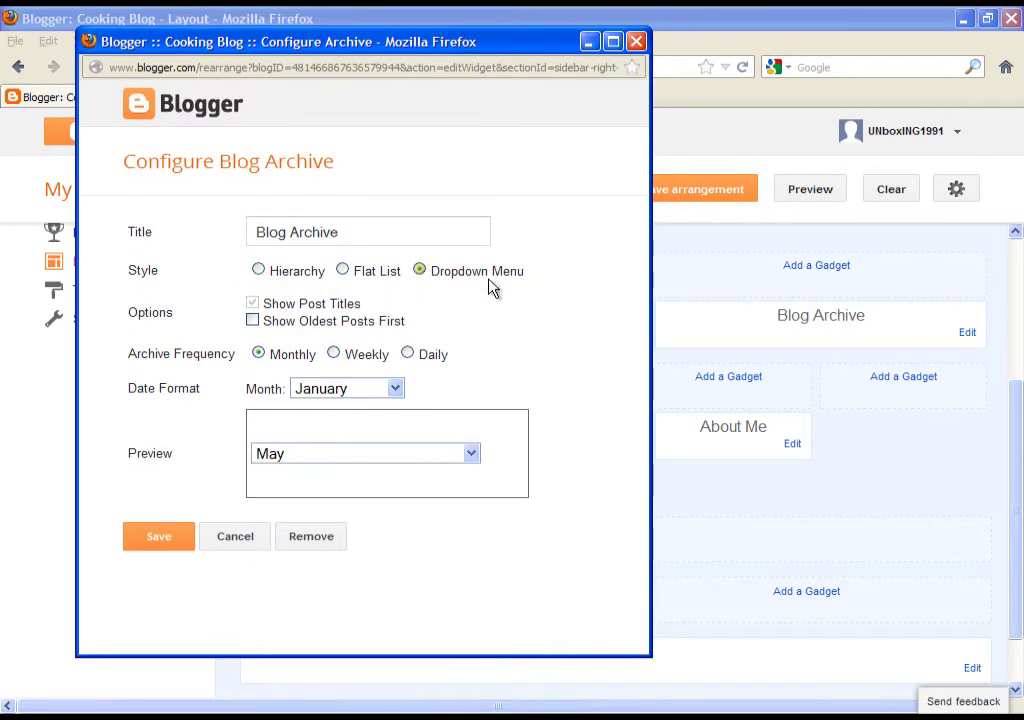
pyautogui.click(473, 456)
pyautogui.click(378, 277)
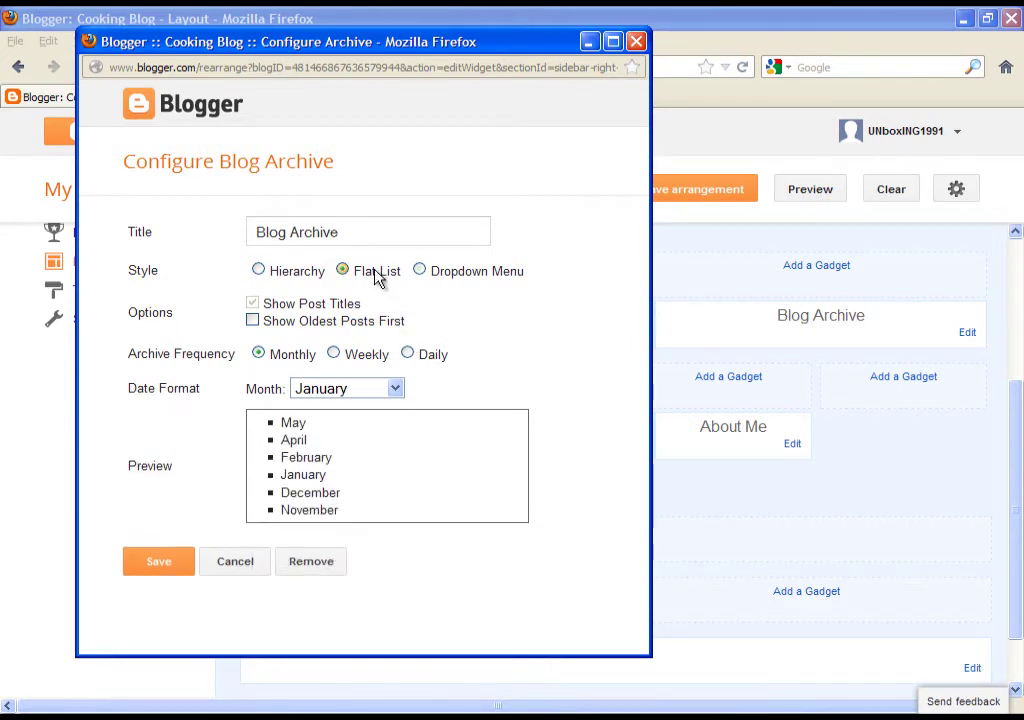
pyautogui.click(299, 279)
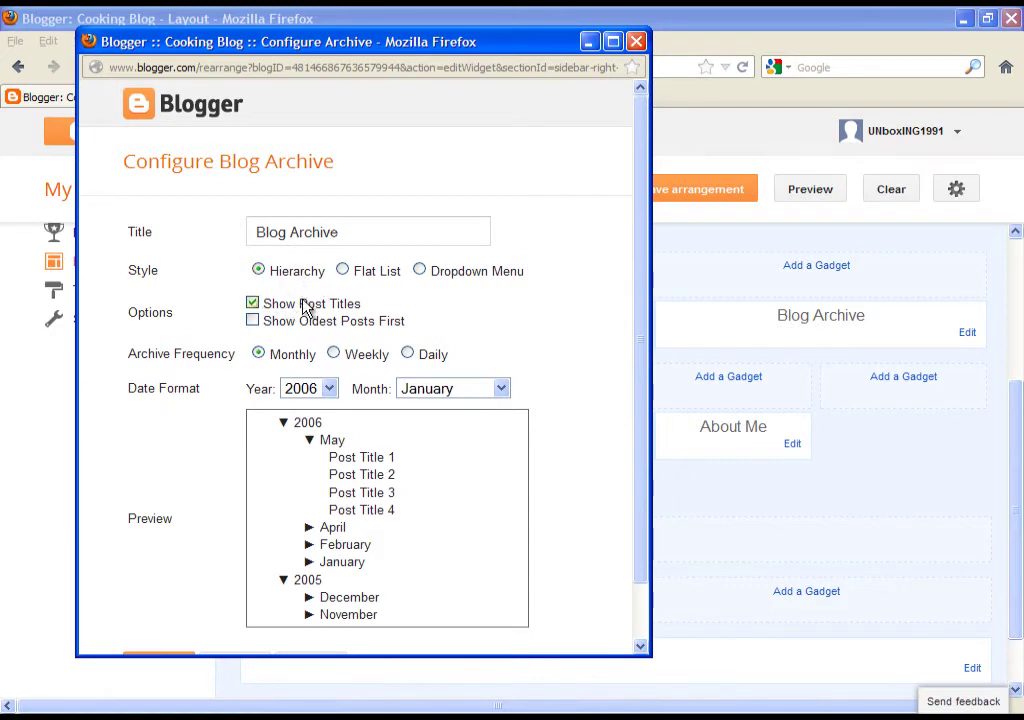
pyautogui.click(335, 354)
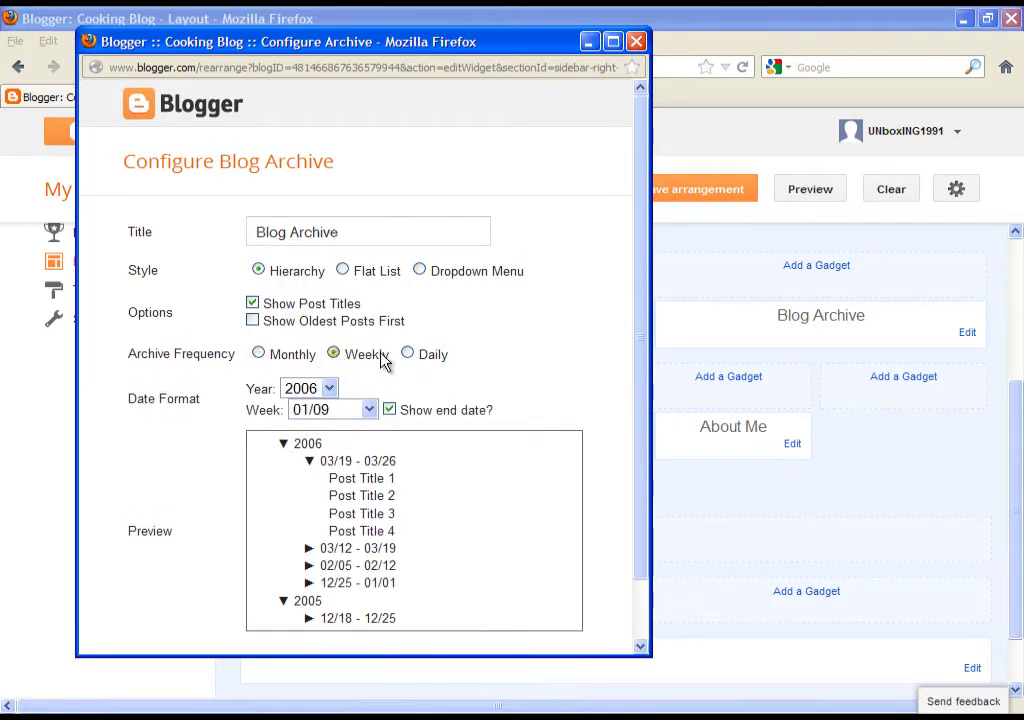
pyautogui.click(259, 354)
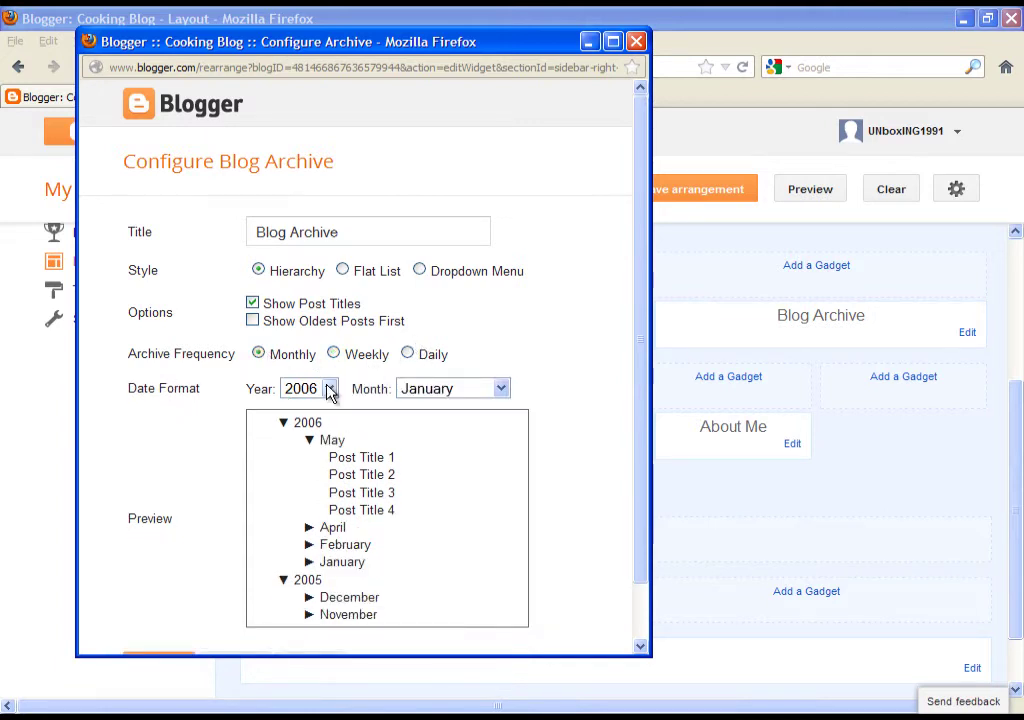
# Keep the 2006 year format and save the Blog Archive settings.
pyautogui.click(329, 389)
pyautogui.click(330, 390)
pyautogui.click(331, 390)
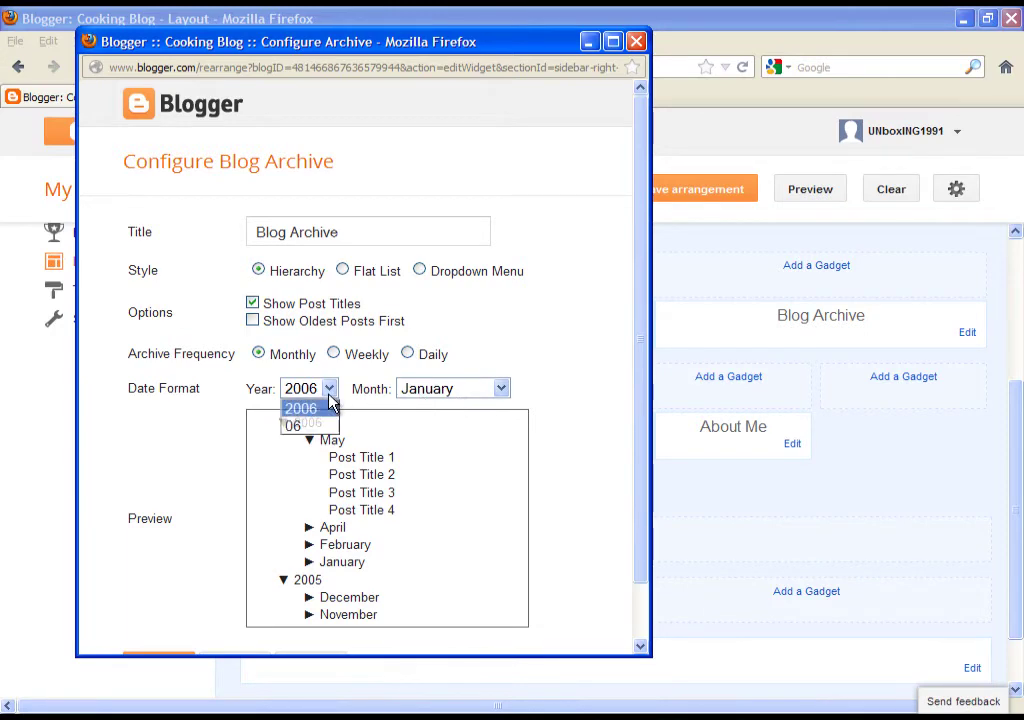
pyautogui.click(331, 400)
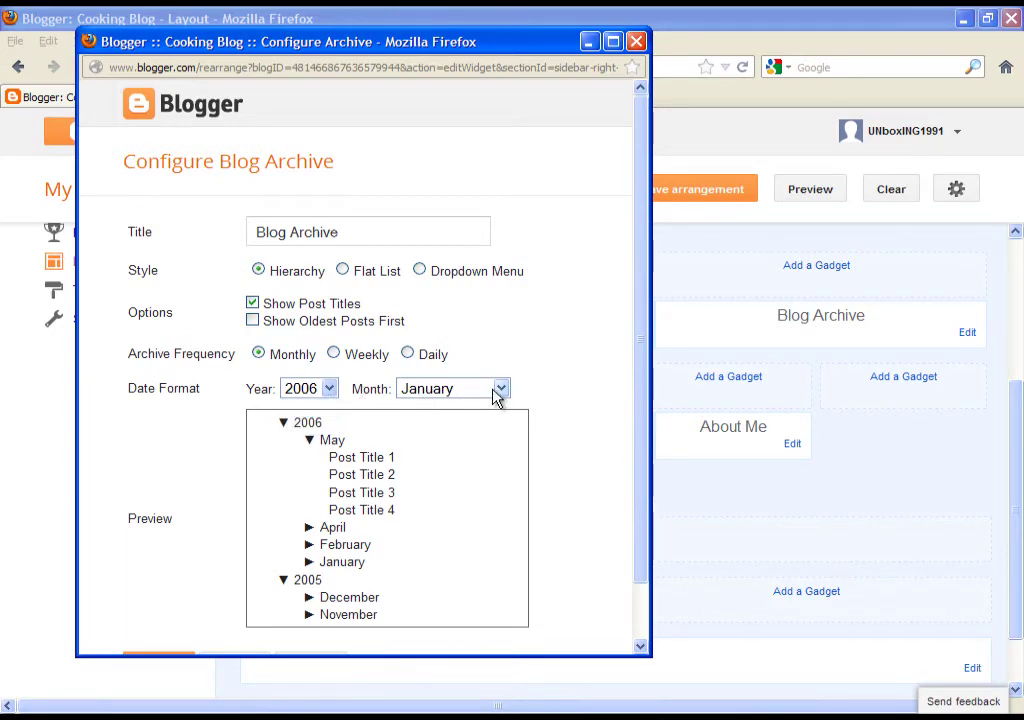
pyautogui.scroll(-2, 385, 390)
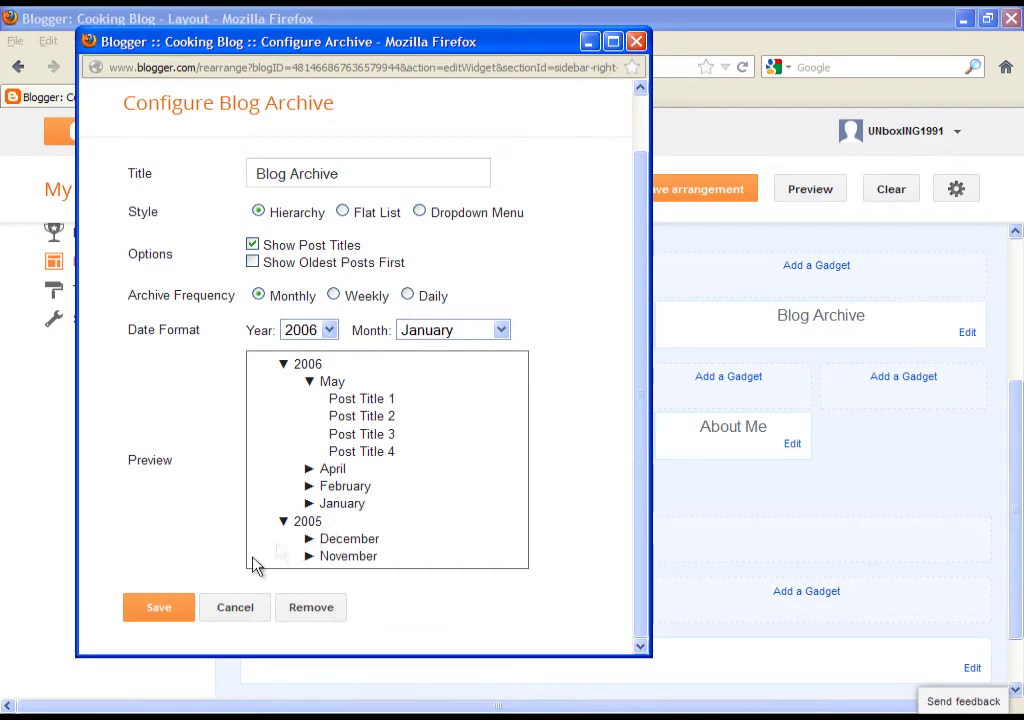
pyautogui.click(163, 610)
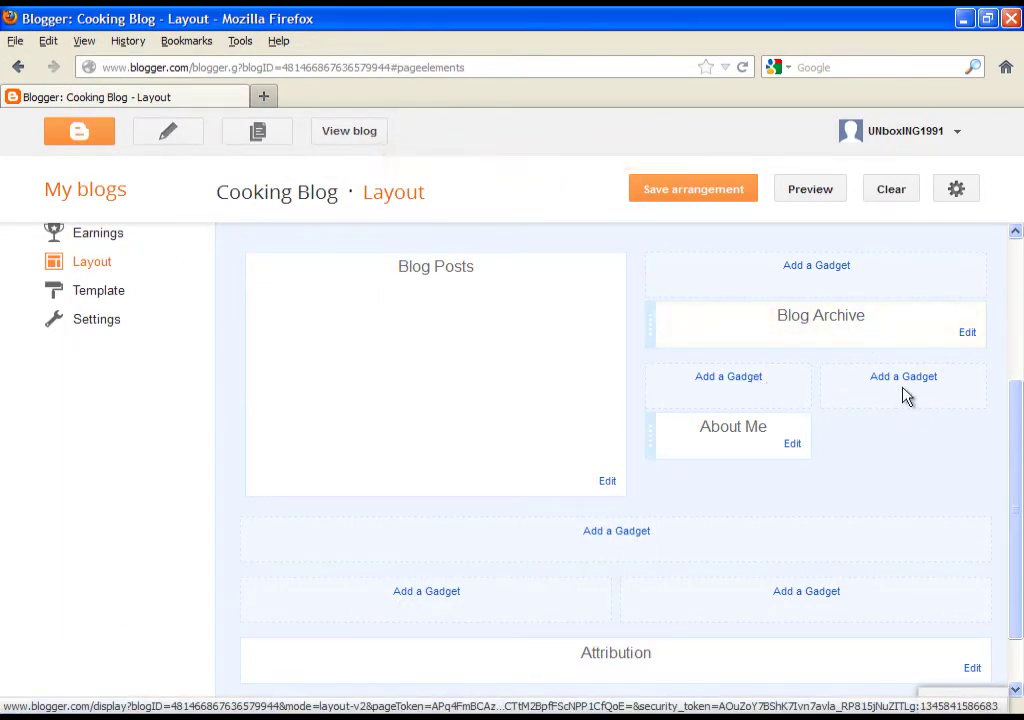
pyautogui.click(792, 445)
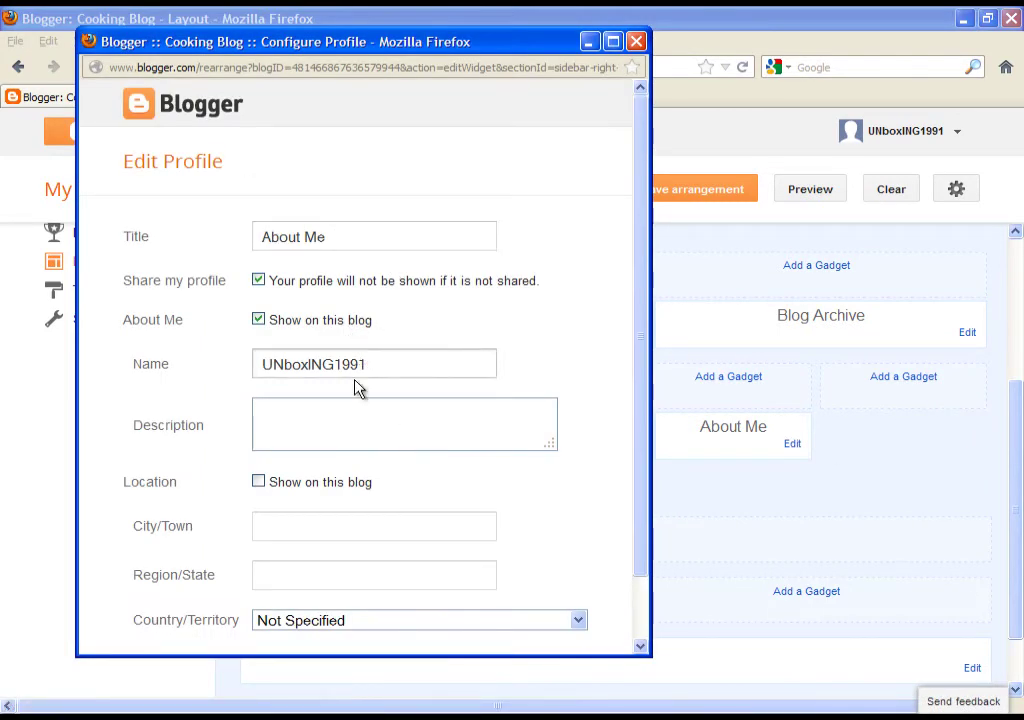
pyautogui.scroll(-2, 315, 327)
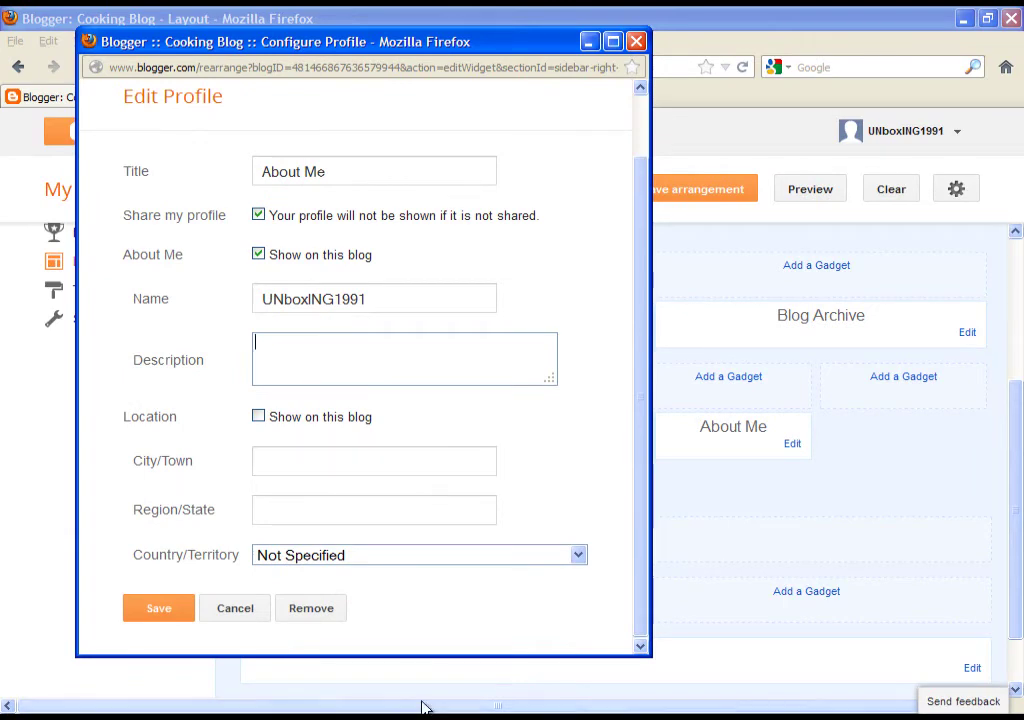
pyautogui.click(252, 614)
pyautogui.click(816, 530)
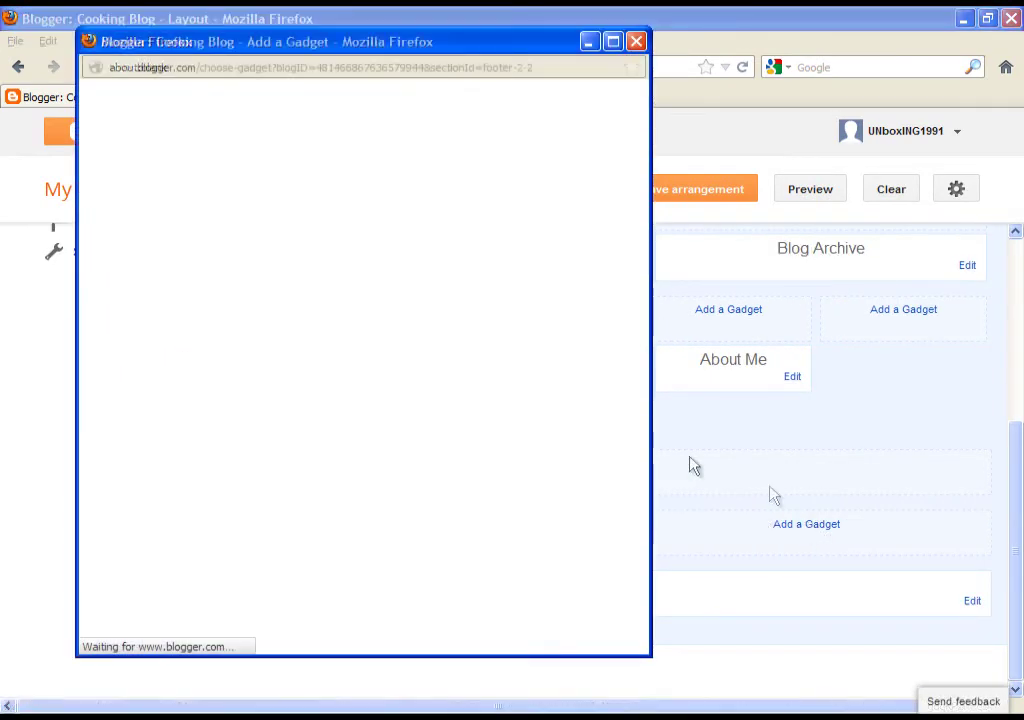
# Add the Share It gadget from the third-party gadgets list to the footer and save it.
pyautogui.click(157, 344)
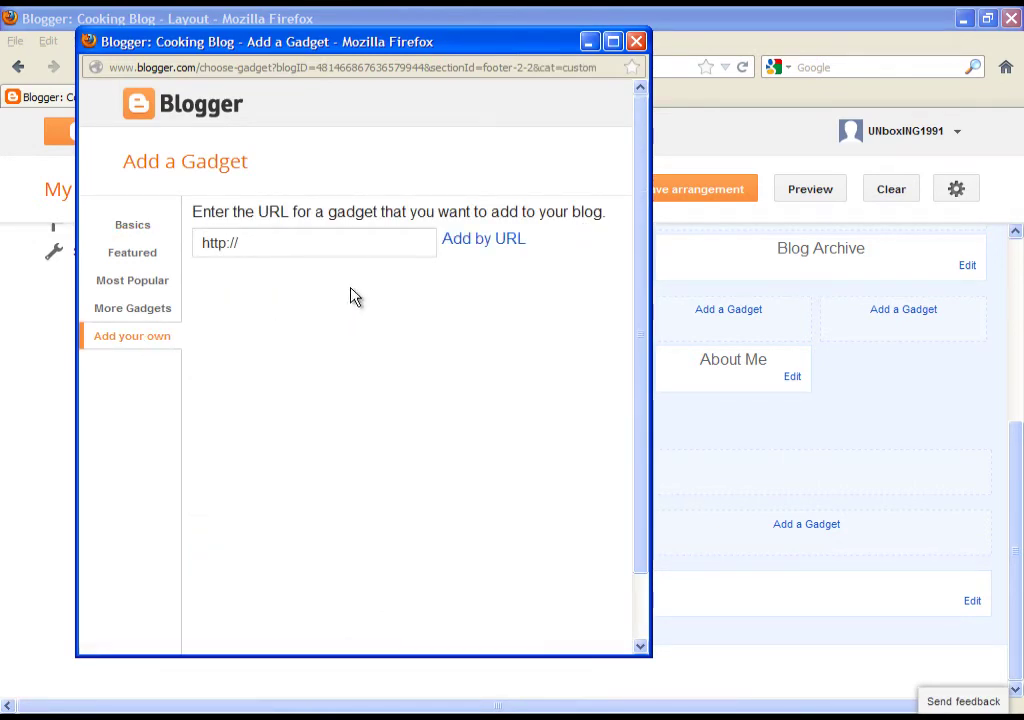
pyautogui.click(130, 312)
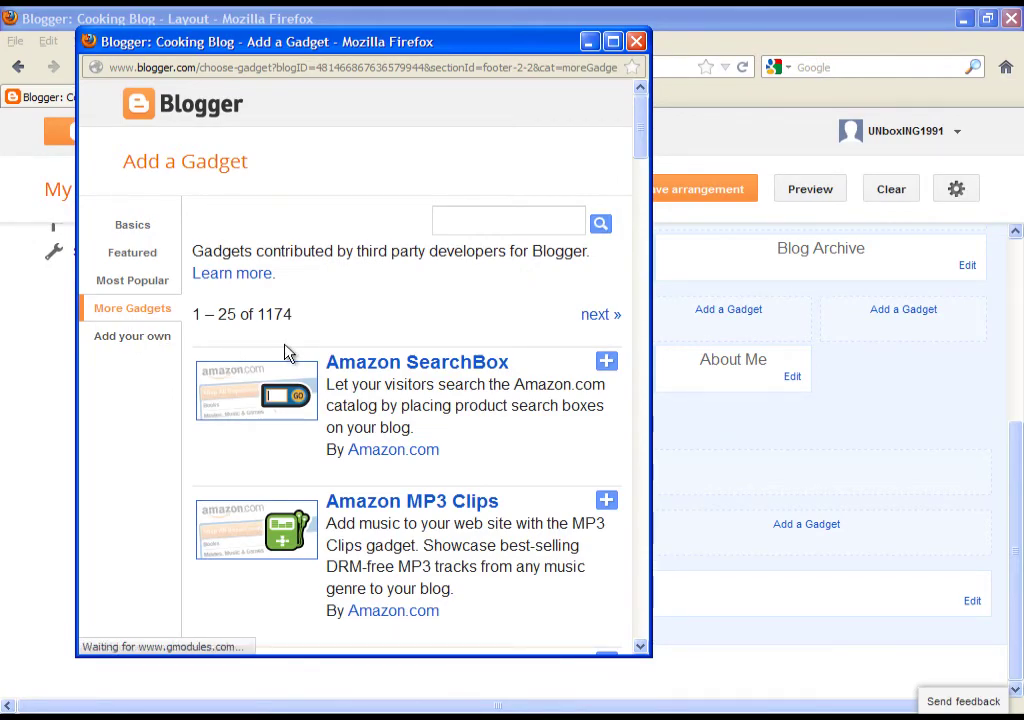
pyautogui.scroll(-8, 290, 352)
pyautogui.scroll(-4, 297, 355)
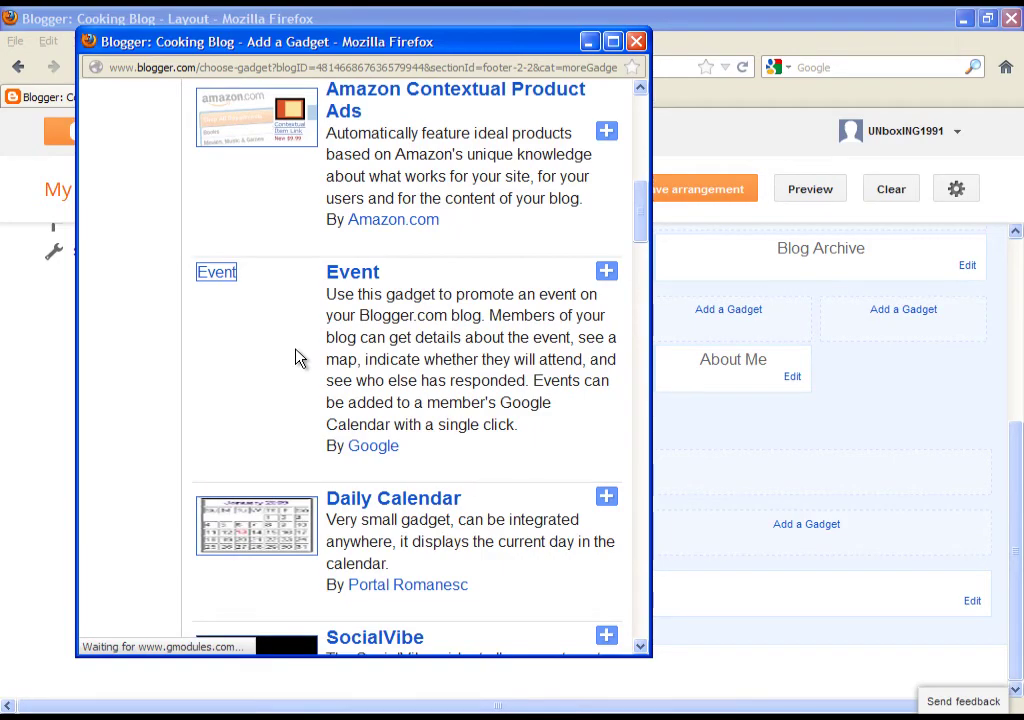
pyautogui.scroll(-10, 297, 358)
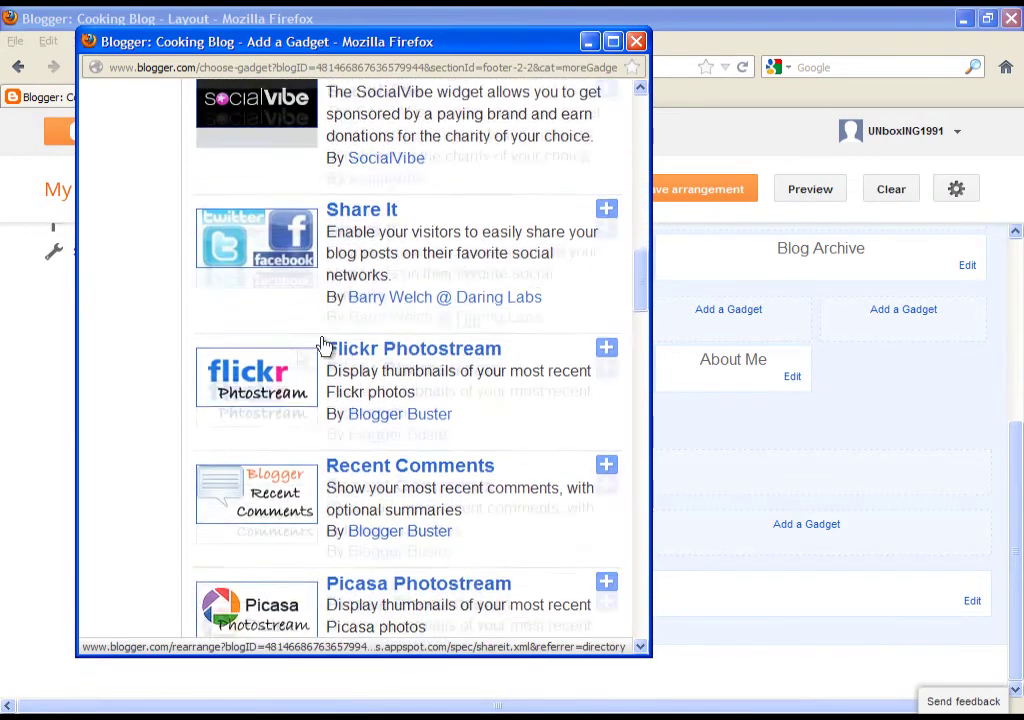
pyautogui.click(605, 207)
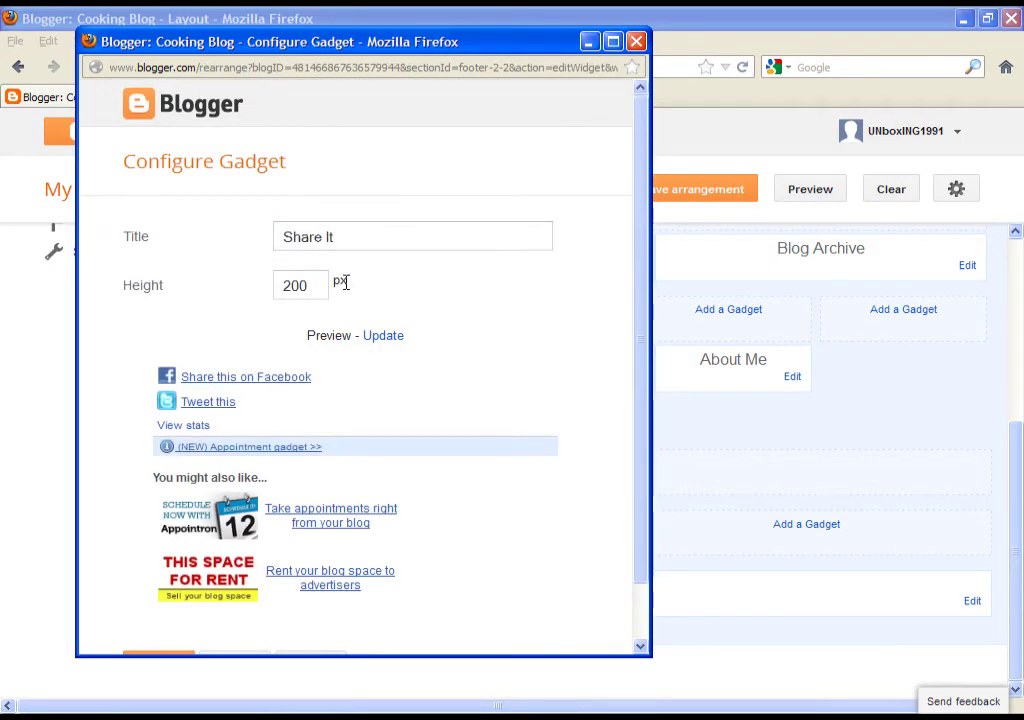
pyautogui.scroll(-1, 344, 283)
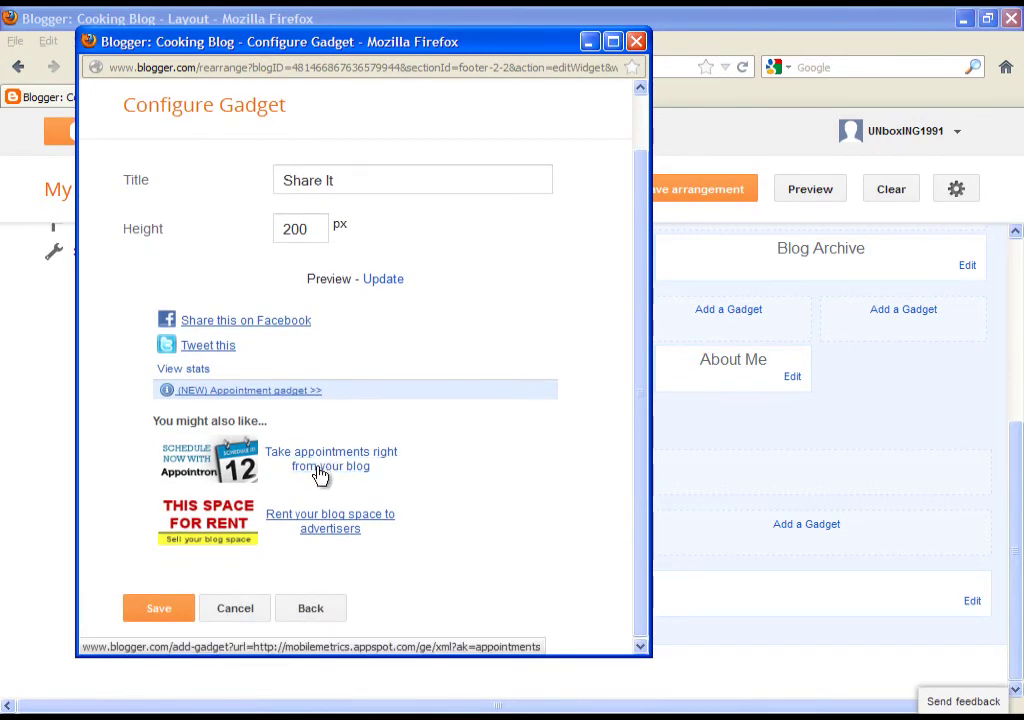
pyautogui.click(160, 609)
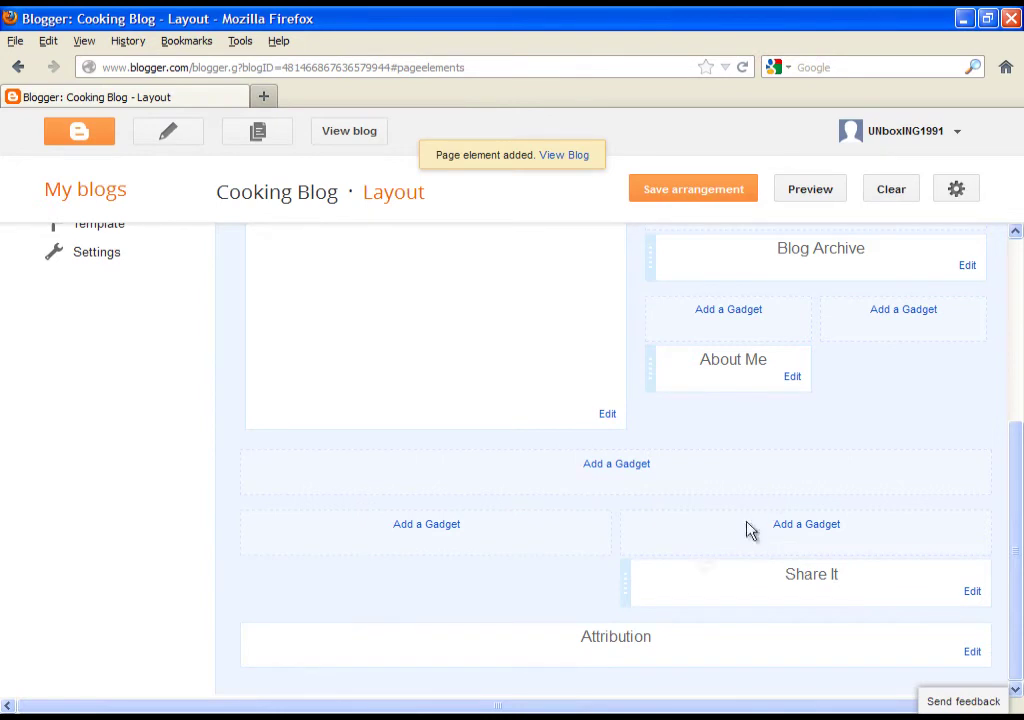
pyautogui.moveTo(802, 580)
pyautogui.mouseDown()
pyautogui.moveTo(783, 582)
pyautogui.moveTo(738, 539)
pyautogui.moveTo(773, 475)
pyautogui.moveTo(775, 372)
pyautogui.moveTo(796, 595)
pyautogui.mouseUp()
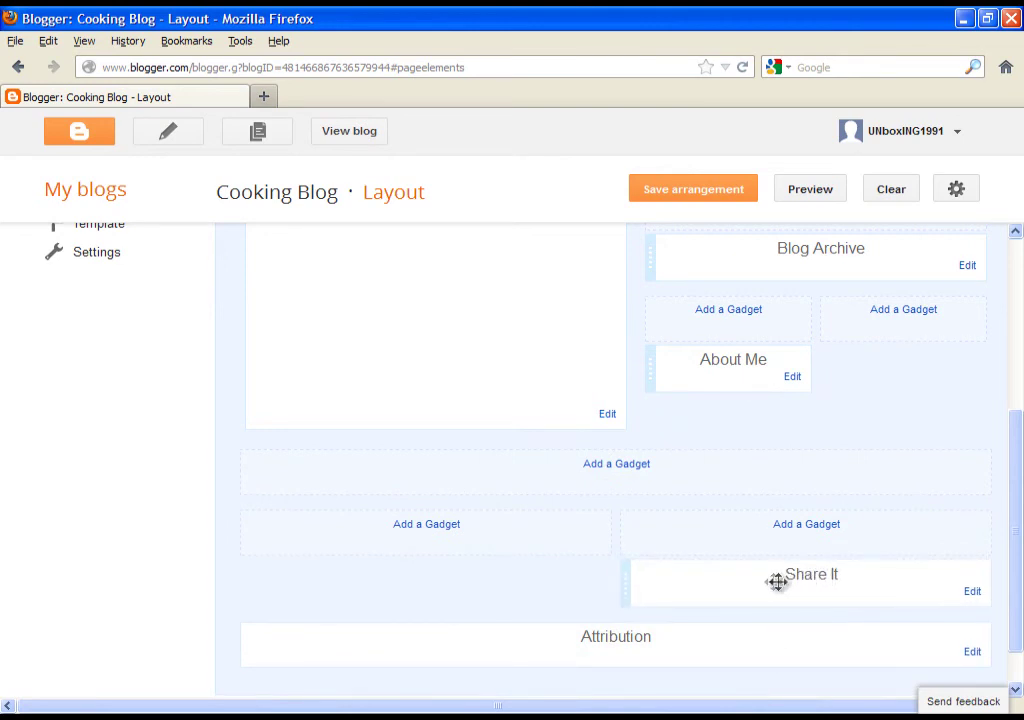
# Type an 'all rights reserved' copyright notice in the footer Attribution settings, erase it, and close without saving.
pyautogui.click(971, 651)
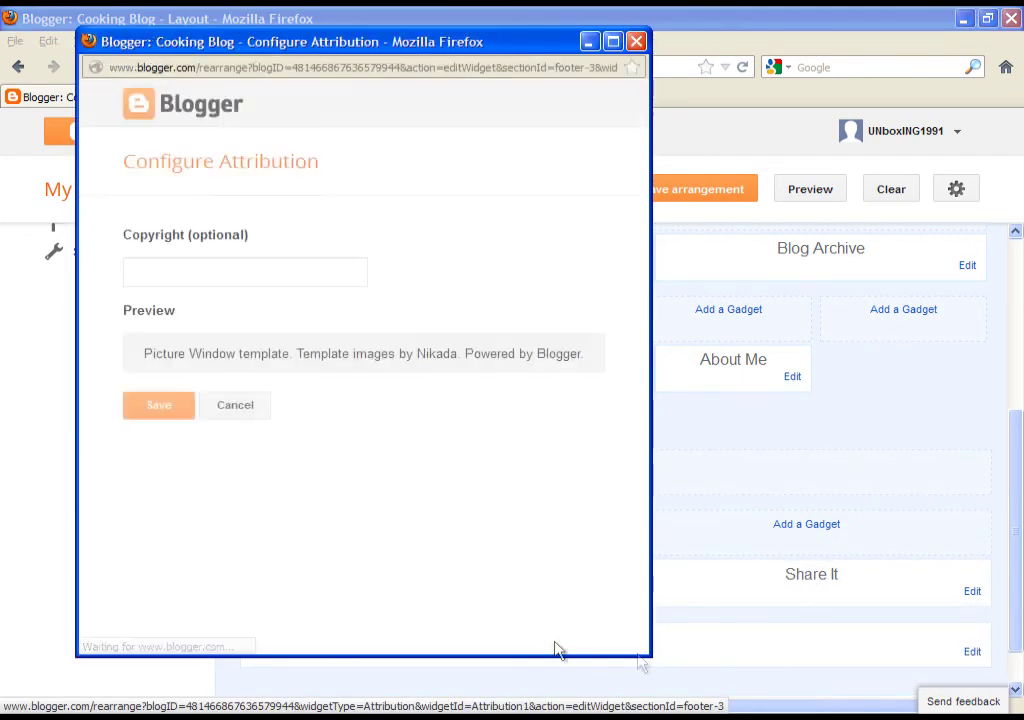
pyautogui.click(209, 267)
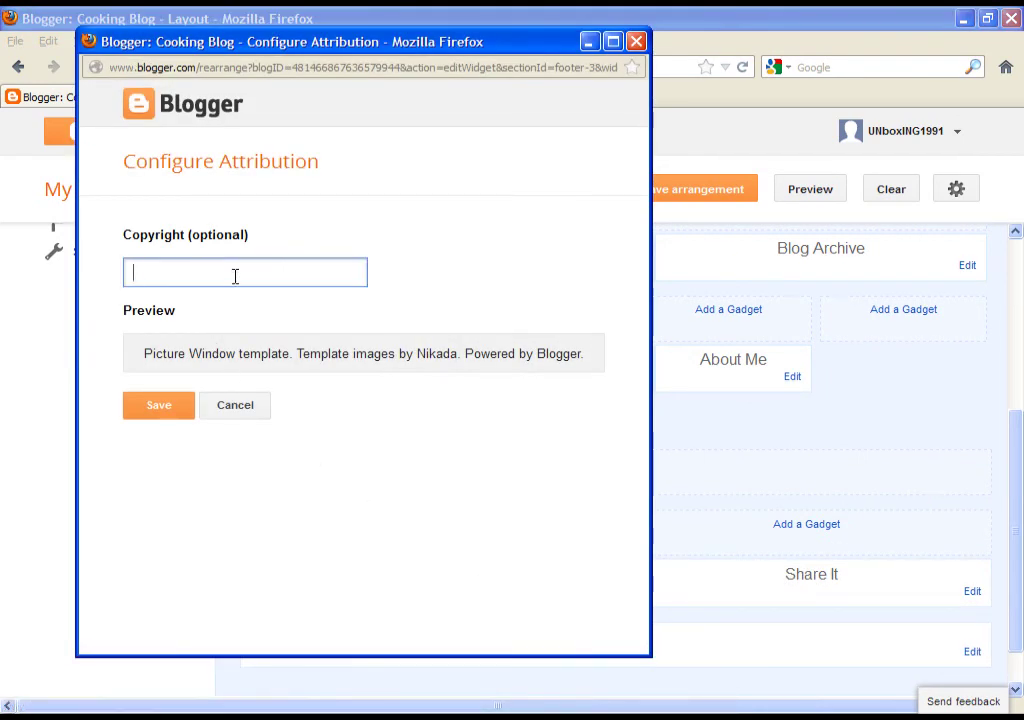
pyautogui.write('UN')
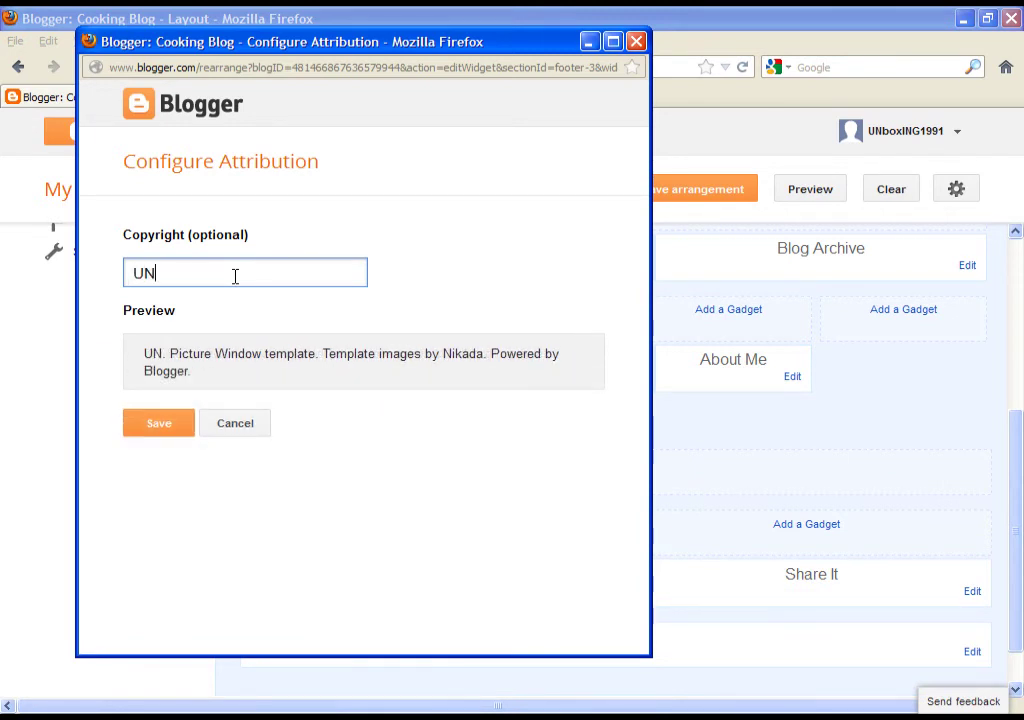
pyautogui.write('boxin')
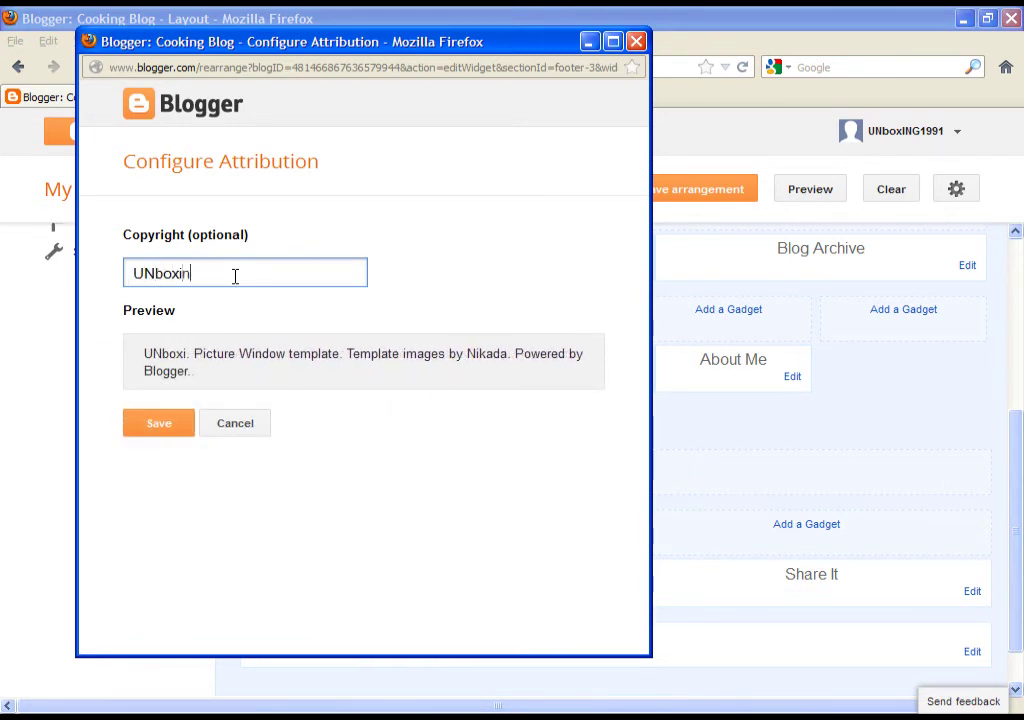
pyautogui.write('g1,991')
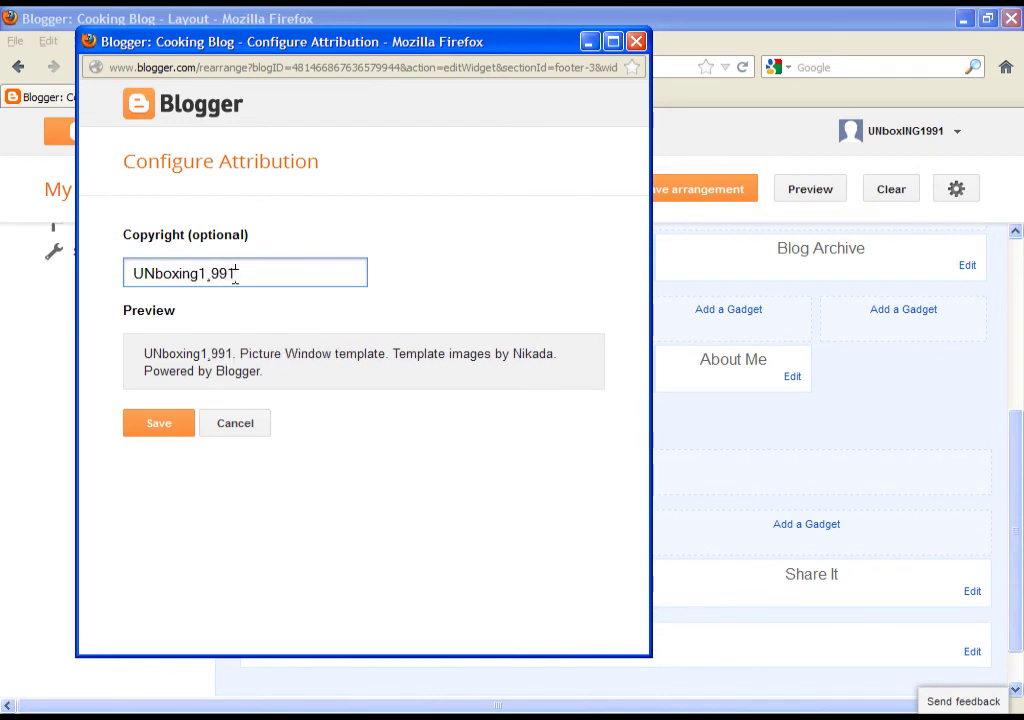
pyautogui.press('BackSpace')
pyautogui.press('BackSpace')
pyautogui.press('BackSpace')
pyautogui.press('BackSpace')
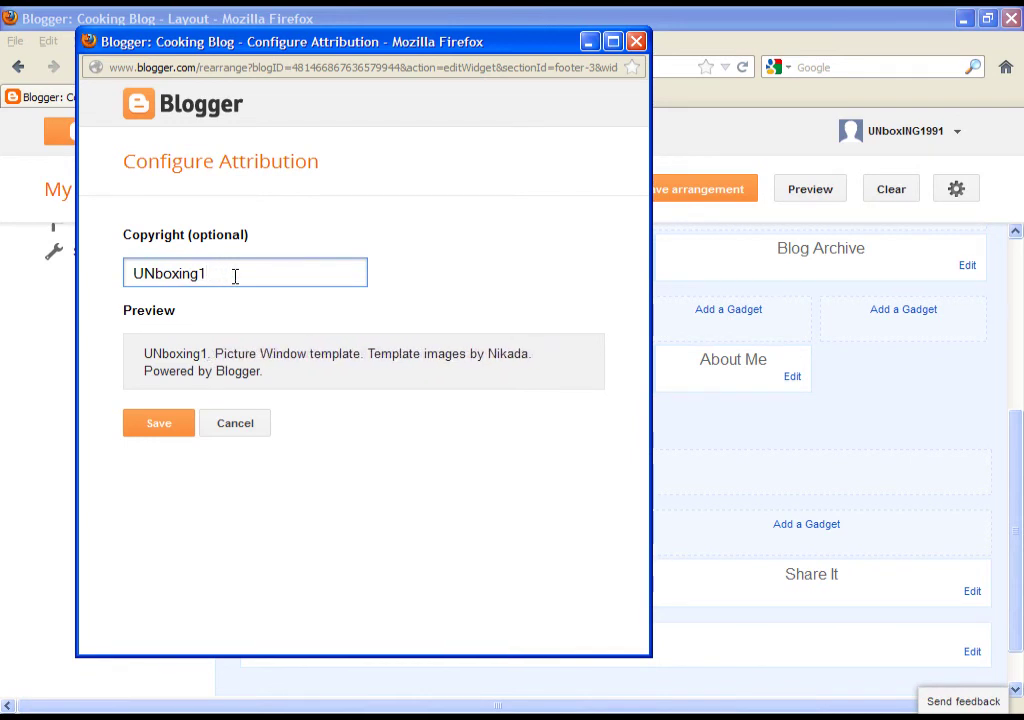
pyautogui.write('991')
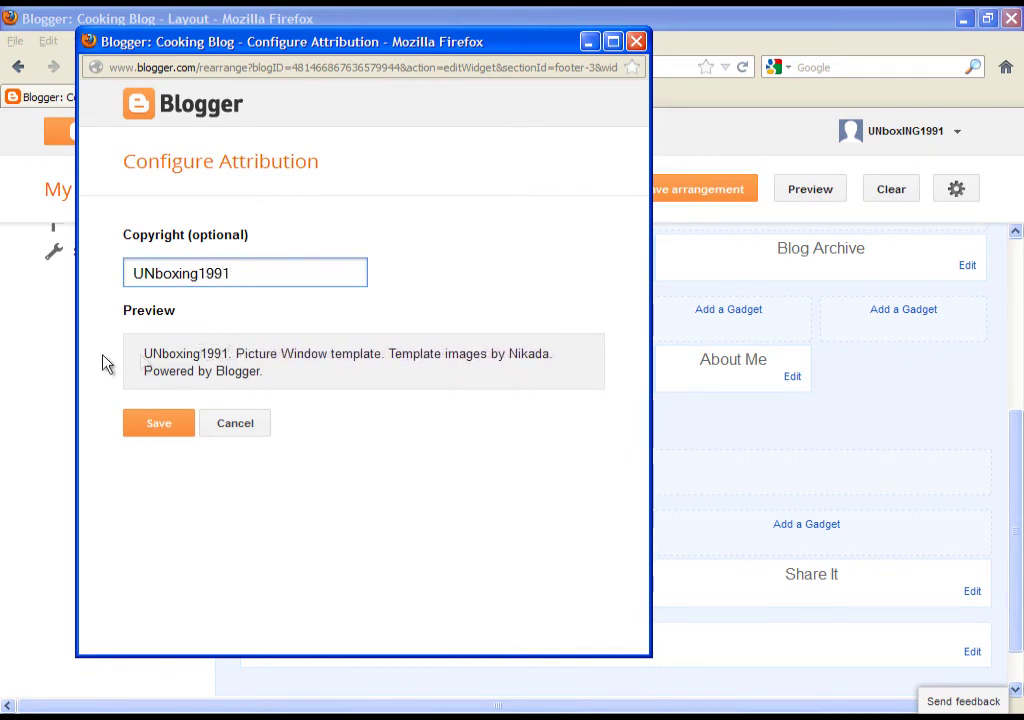
pyautogui.write(', ')
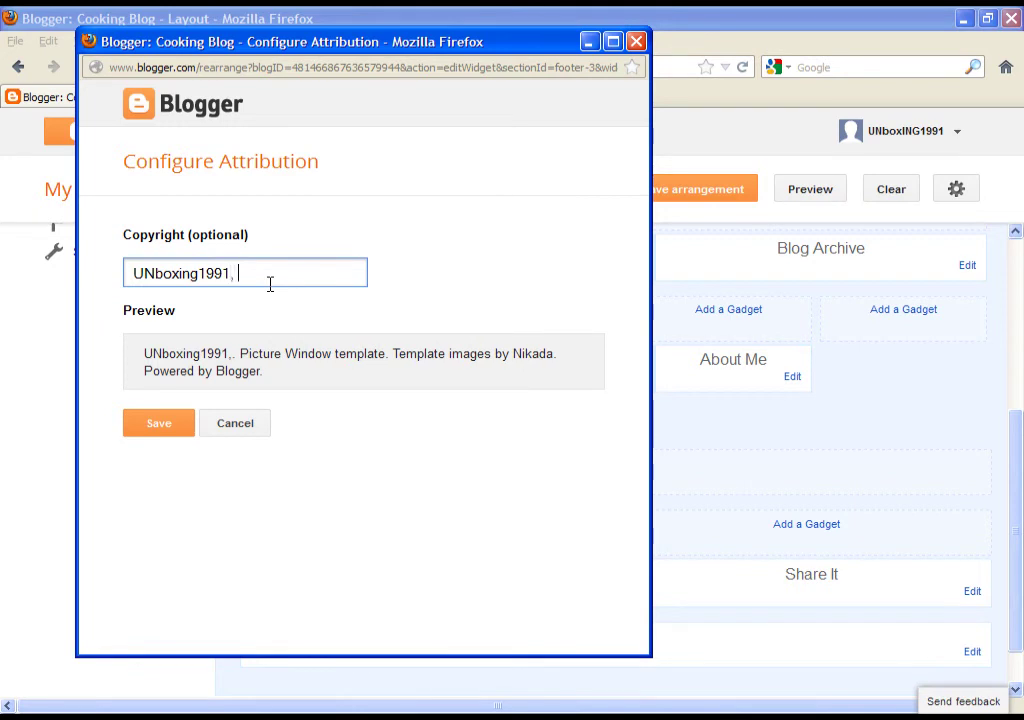
pyautogui.write('all rights ')
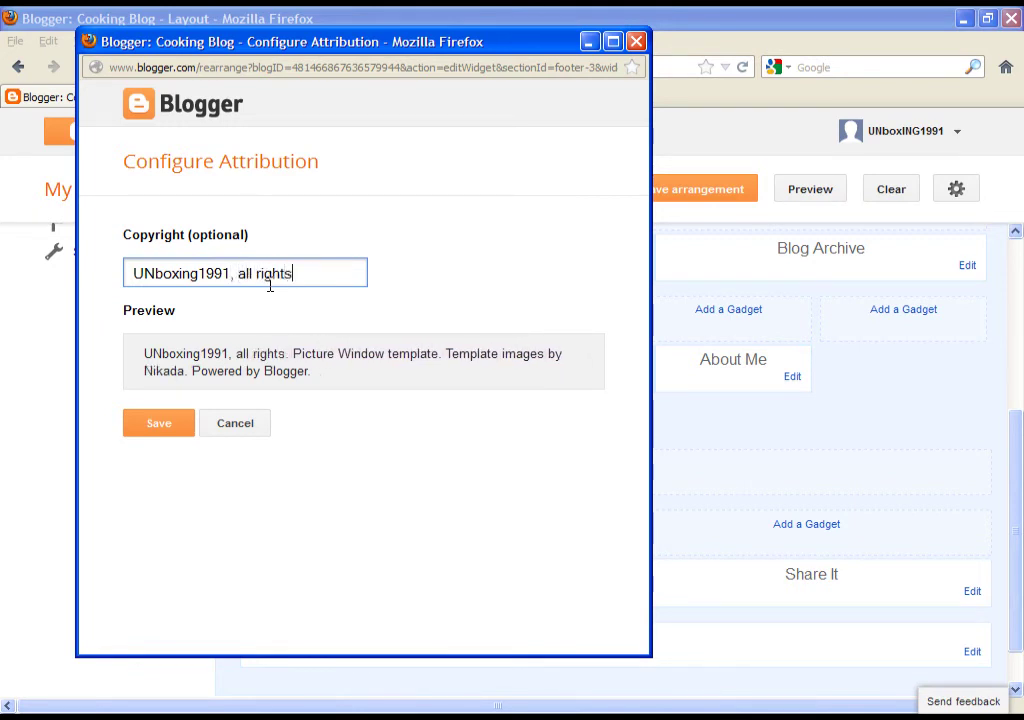
pyautogui.write('reserved')
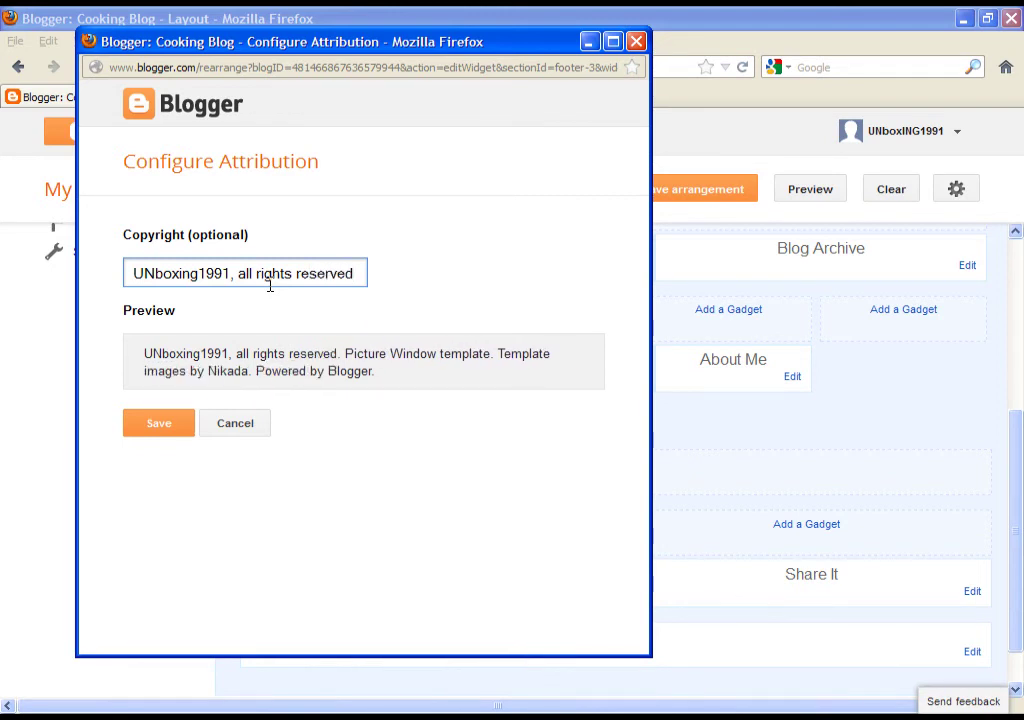
pyautogui.press('BackSpace')
pyautogui.press('BackSpace')
pyautogui.press('BackSpace')
pyautogui.press('BackSpace')
pyautogui.press('BackSpace')
pyautogui.press('BackSpace')
pyautogui.press('BackSpace')
pyautogui.press('BackSpace')
pyautogui.press('BackSpace')
pyautogui.press('BackSpace')
pyautogui.press('BackSpace')
pyautogui.press('BackSpace')
pyautogui.press('BackSpace')
pyautogui.press('BackSpace')
pyautogui.press('BackSpace')
pyautogui.press('BackSpace')
pyautogui.press('BackSpace')
pyautogui.press('BackSpace')
pyautogui.press('BackSpace')
pyautogui.press('BackSpace')
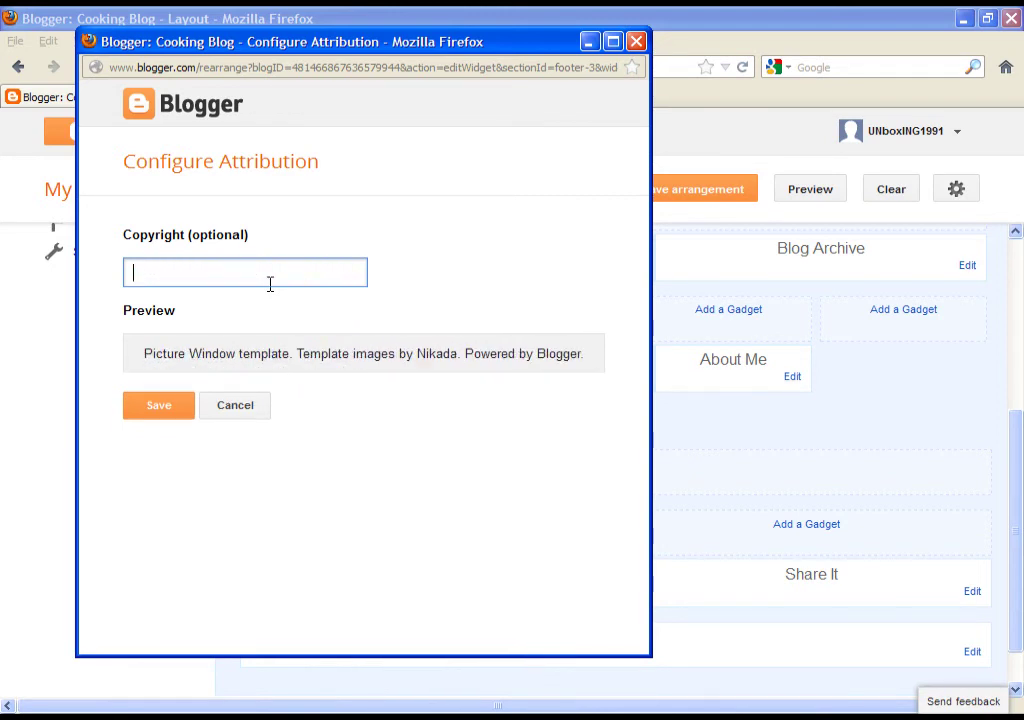
pyautogui.click(237, 410)
# Preview the blog in a new tab, then close it and return to the Layout page.
pyautogui.scroll(3, 555, 463)
pyautogui.click(812, 188)
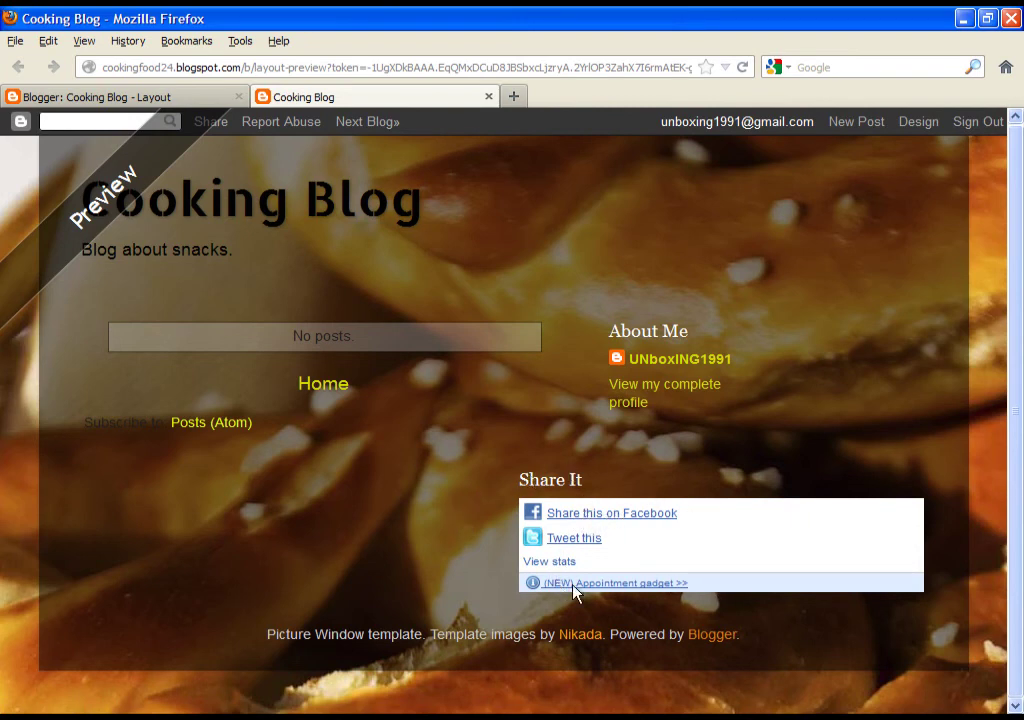
pyautogui.click(489, 97)
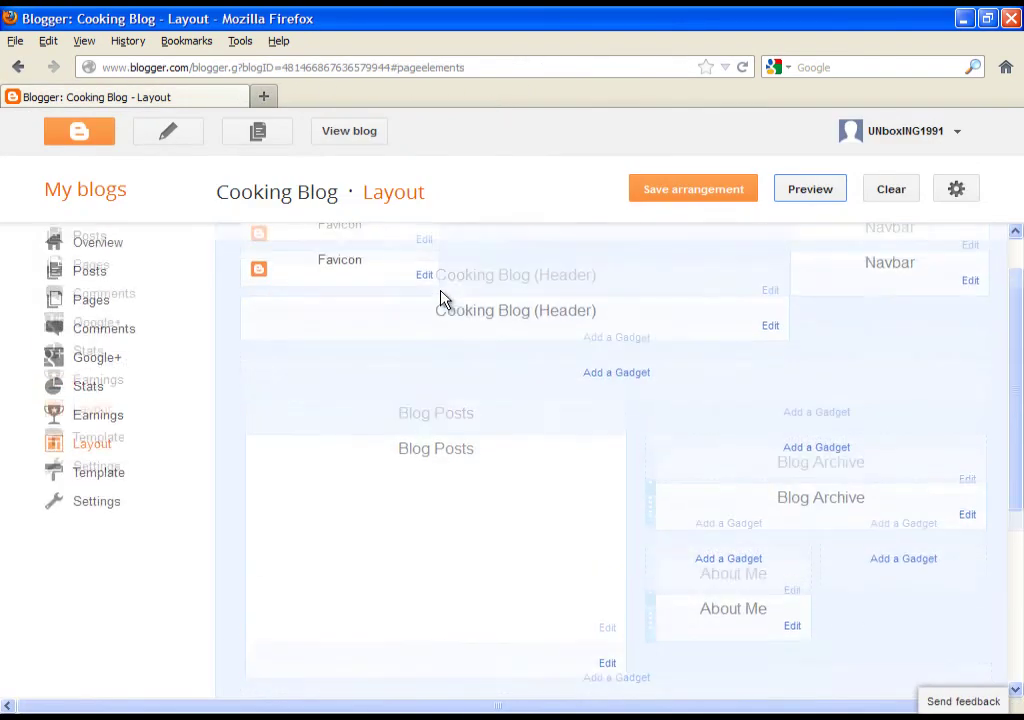
pyautogui.scroll(-5, 423, 362)
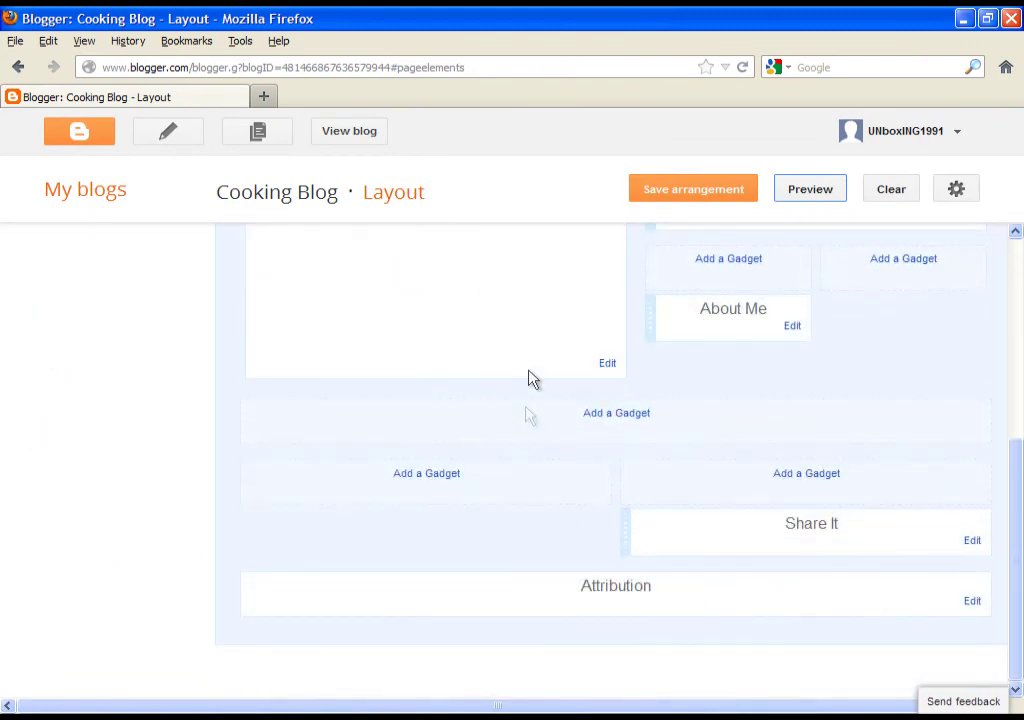
pyautogui.scroll(2, 525, 360)
pyautogui.scroll(2, 525, 360)
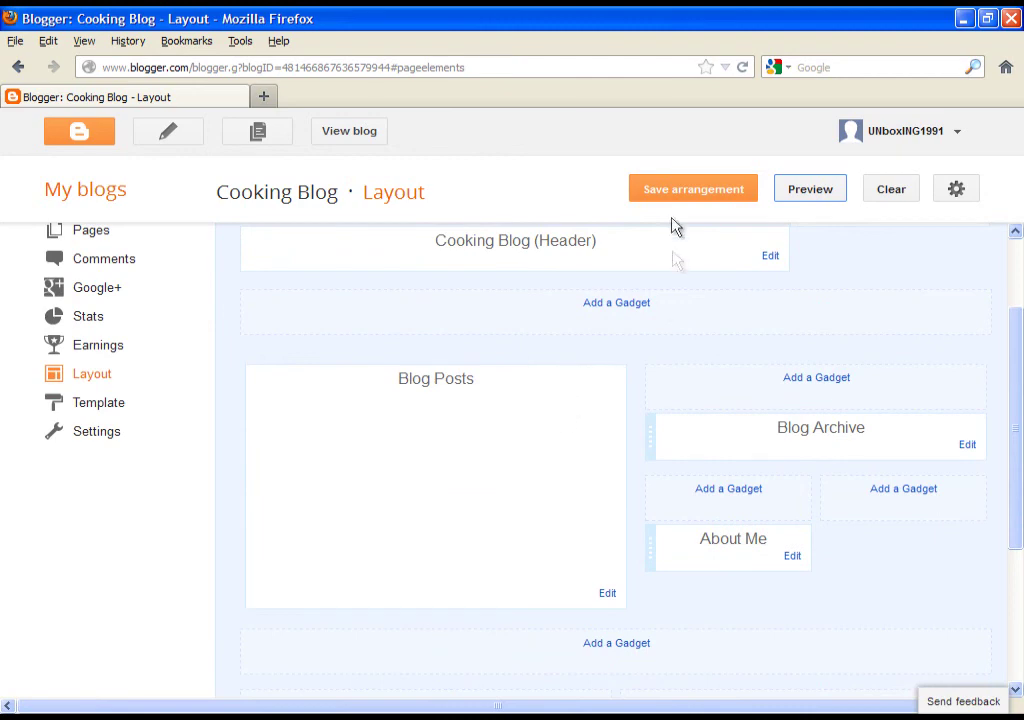
# Save the layout arrangement and open a fresh preview of the Cooking Blog.
pyautogui.click(677, 191)
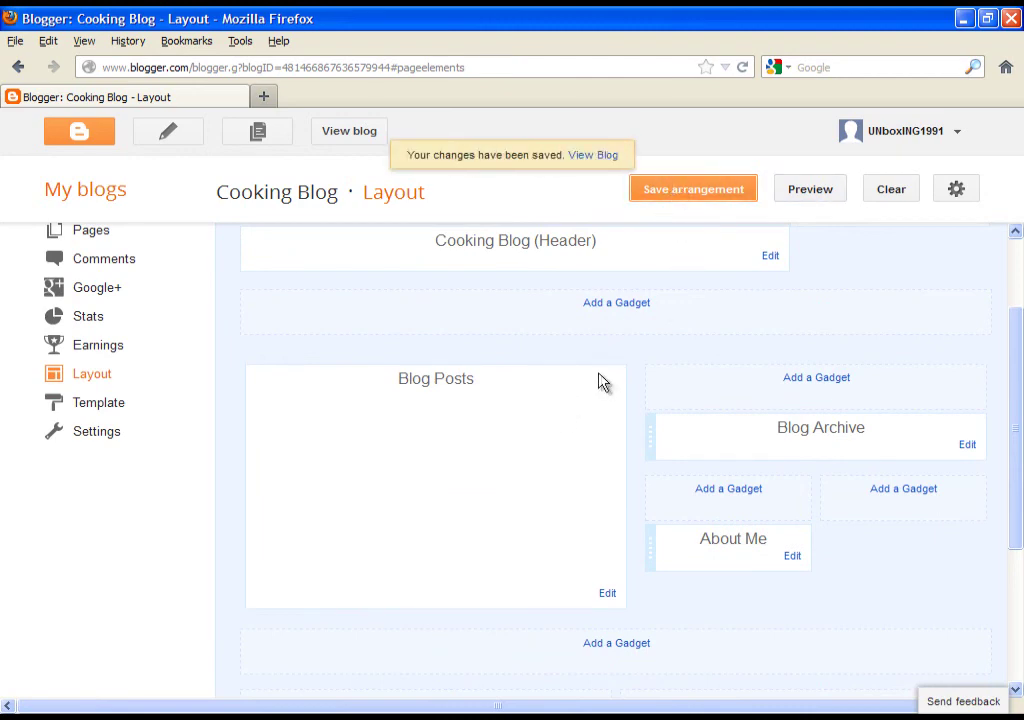
pyautogui.click(803, 196)
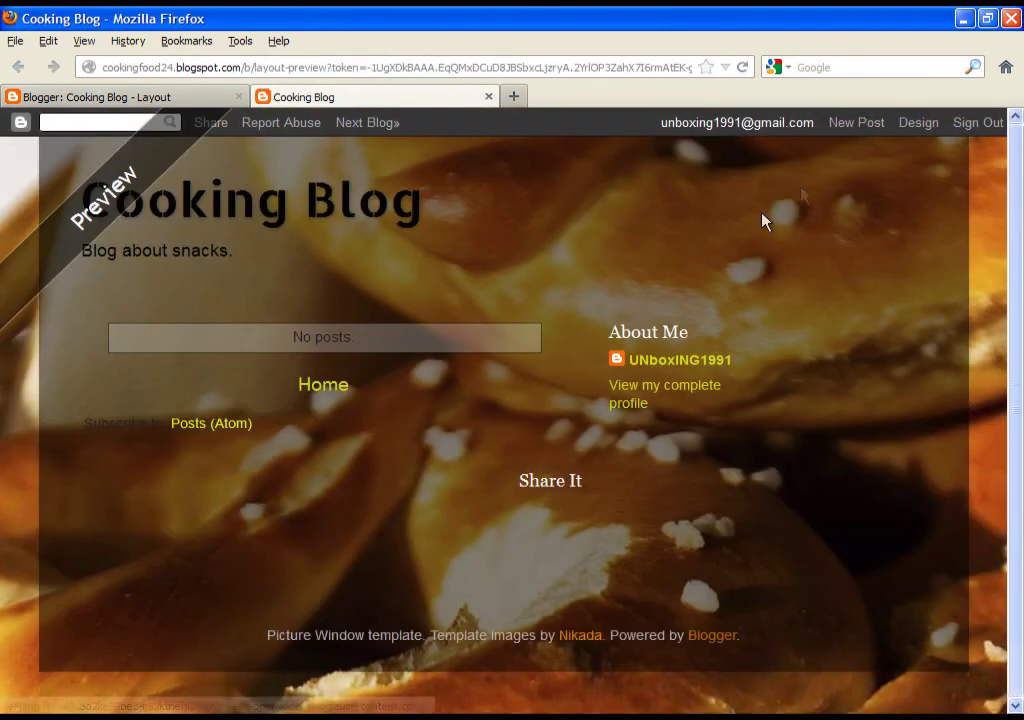